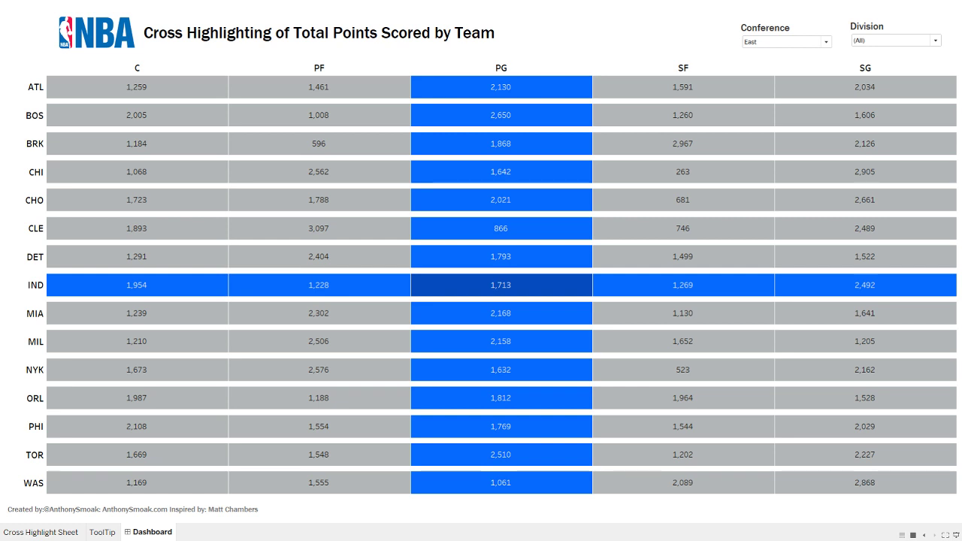
# - Cross-highlight the ATL/SG cell, then CLE/PF, showing the 3,097-point 73%/27% player split
pyautogui.click(864, 86)
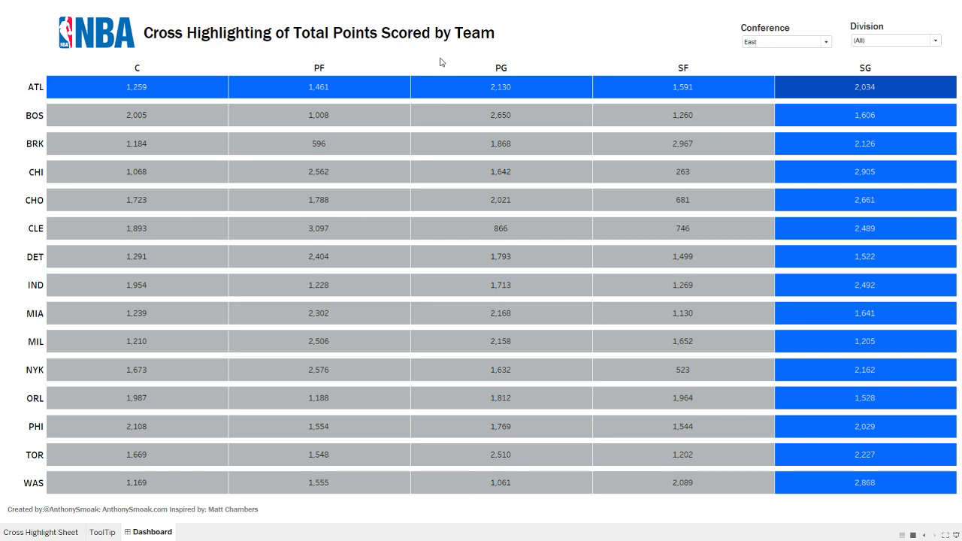
pyautogui.click(350, 237)
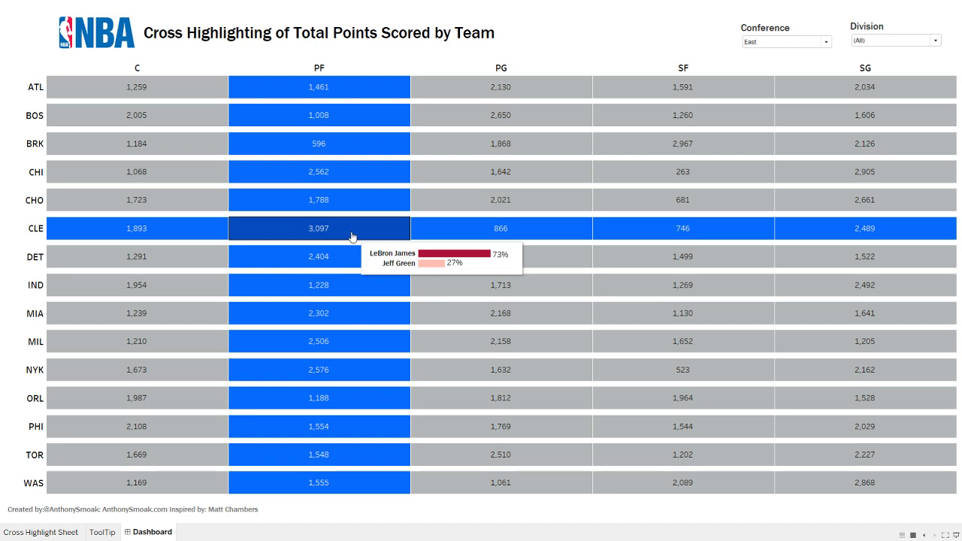
# - Cross-highlight CHI/PG, then filter the dashboard to West conference teams
pyautogui.click(500, 171)
pyautogui.click(826, 42)
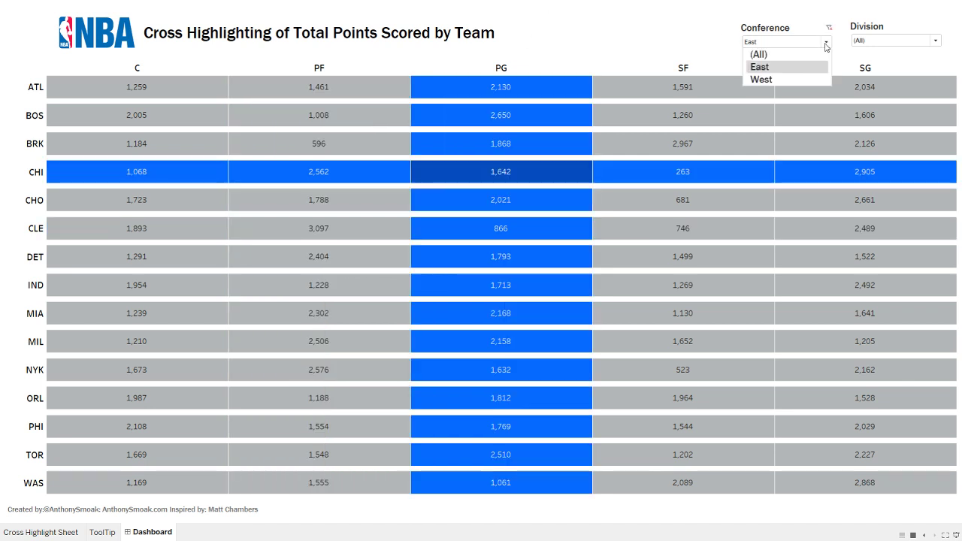
pyautogui.click(786, 78)
# - Cross-highlight the DAL/SG, HOU/SG, GSW/SF and GSW/PG cells to view their player tooltips
pyautogui.click(783, 80)
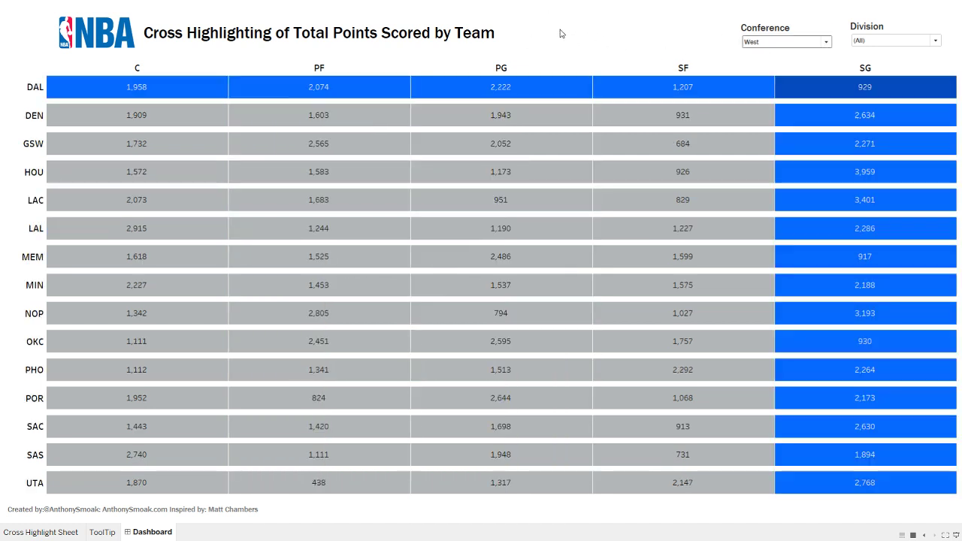
pyautogui.click(804, 173)
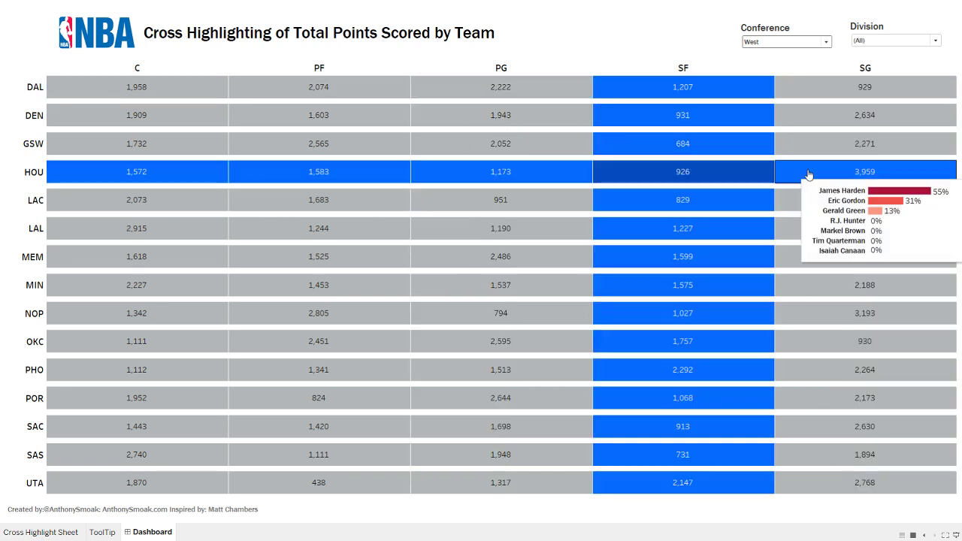
pyautogui.moveTo(804, 178)
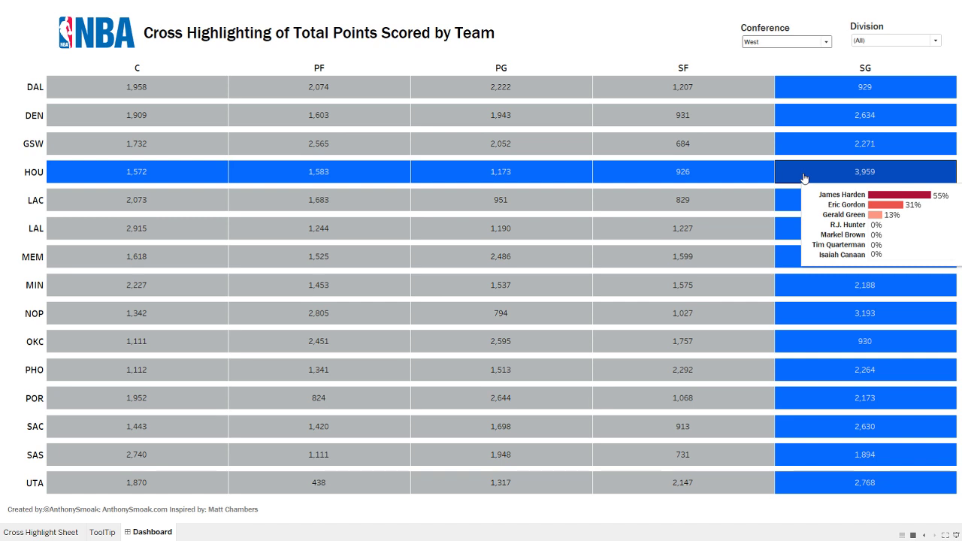
pyautogui.click(676, 144)
pyautogui.click(448, 144)
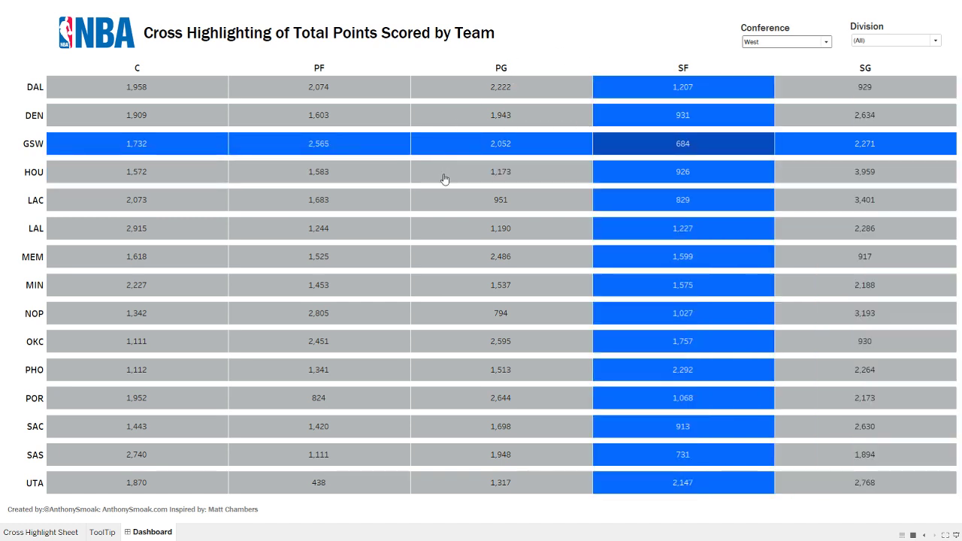
pyautogui.moveTo(442, 237)
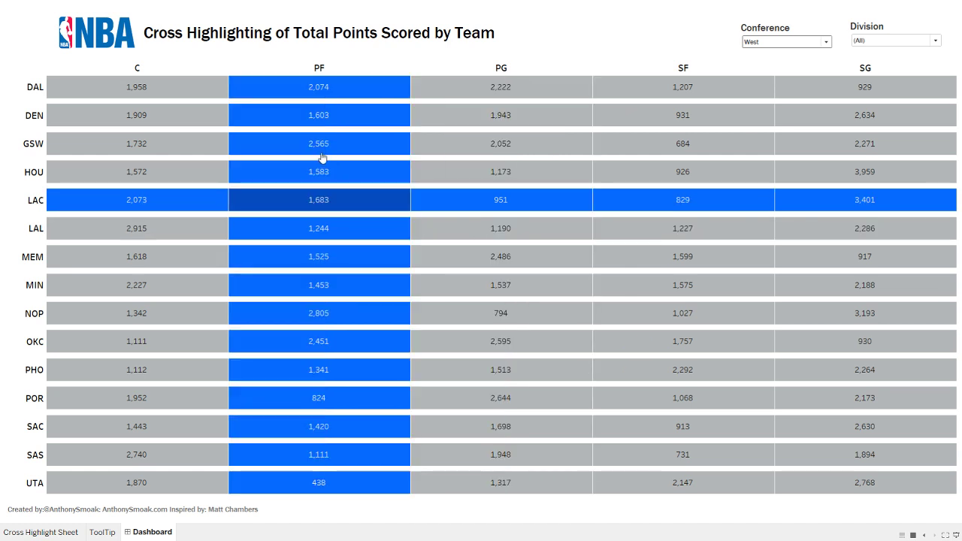
pyautogui.moveTo(328, 163)
pyautogui.moveTo(340, 230)
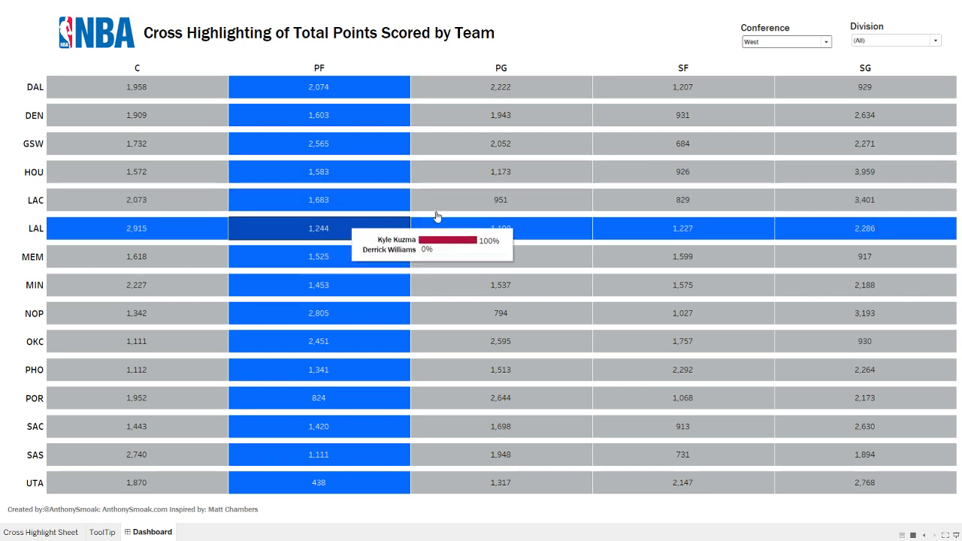
# - Leave presentation mode and switch to the Cross Highlight Sheet
pyautogui.press('Escape')
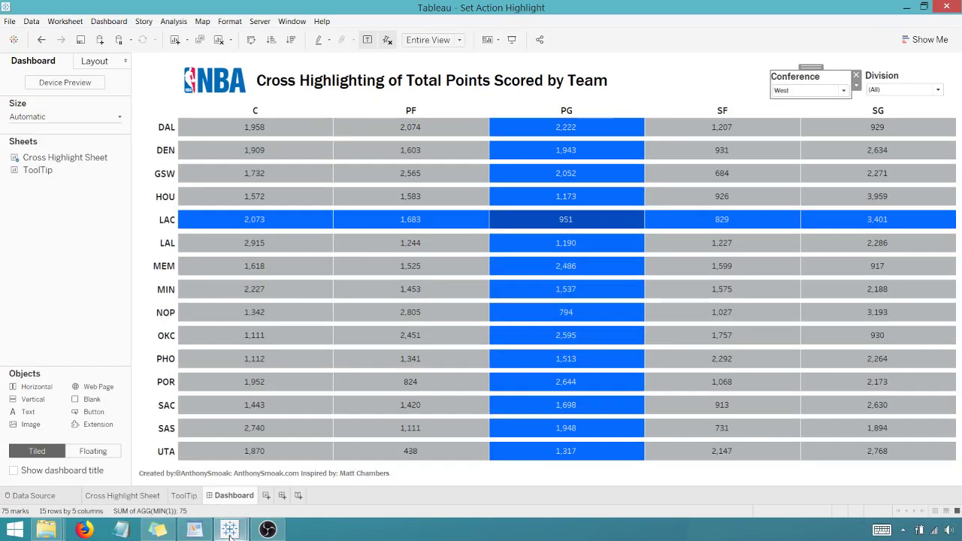
pyautogui.moveTo(229, 530)
pyautogui.click(178, 467)
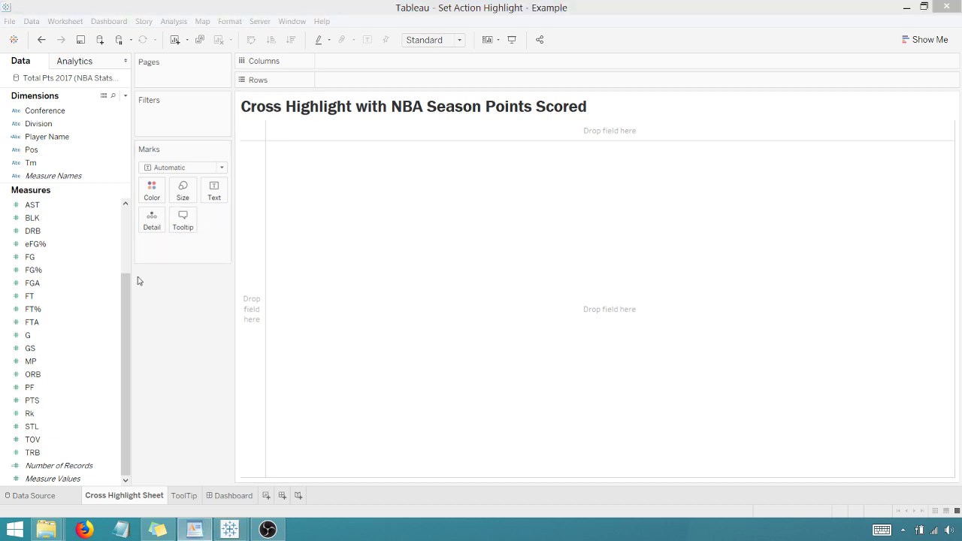
# - Put Tm on Rows, Pos on Columns and SUM(PTS) on the marks, then add Conference to Filters
pyautogui.click(32, 163)
pyautogui.moveTo(32, 163); pyautogui.dragTo(336, 83)
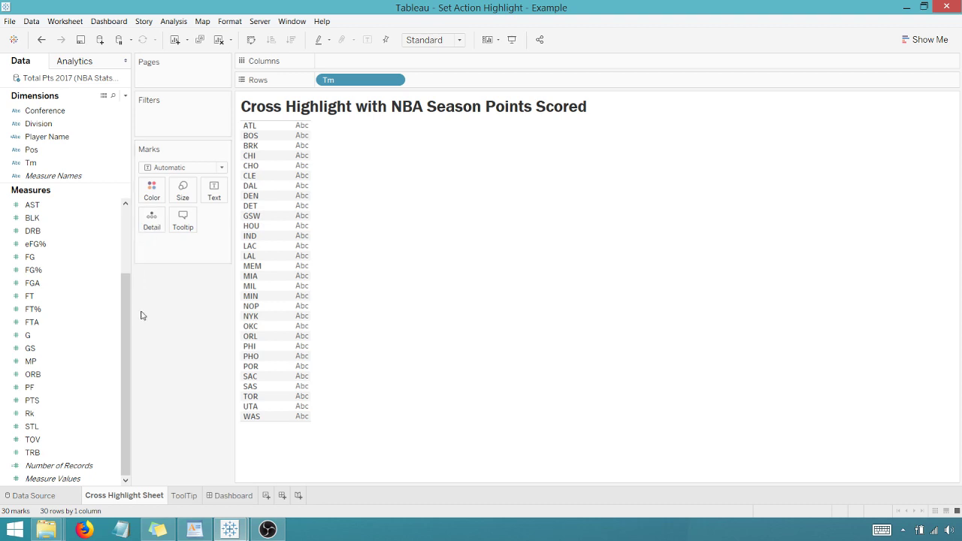
pyautogui.moveTo(41, 160); pyautogui.dragTo(350, 63)
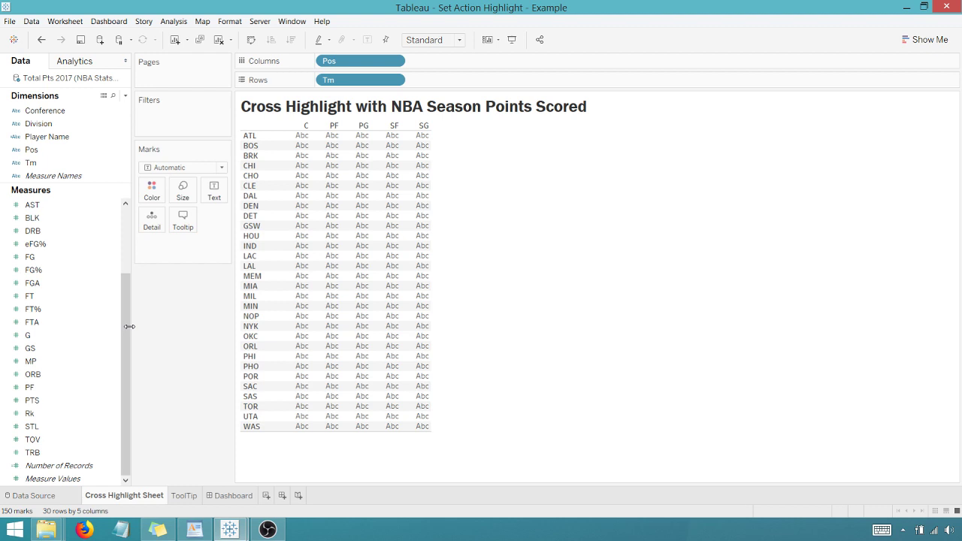
pyautogui.click(67, 402)
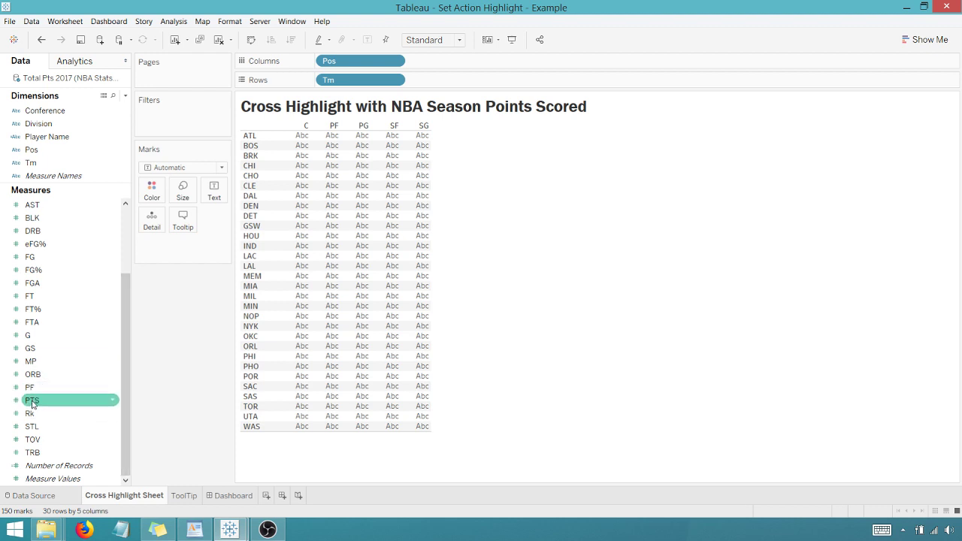
pyautogui.moveTo(33, 404); pyautogui.dragTo(214, 193)
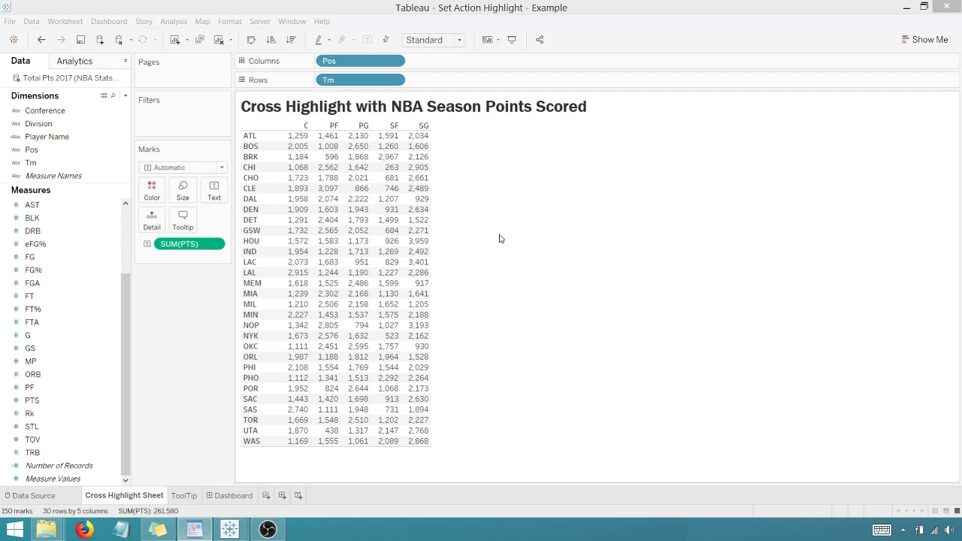
pyautogui.moveTo(43, 110); pyautogui.dragTo(147, 120)
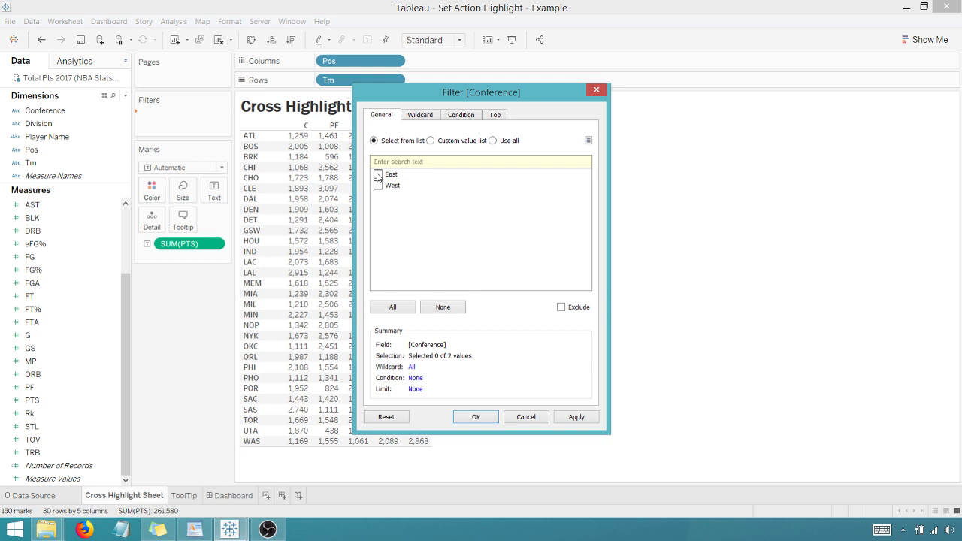
# - Filter the sheet to the East conference and show the Conference filter card
pyautogui.click(378, 175)
pyautogui.click(481, 418)
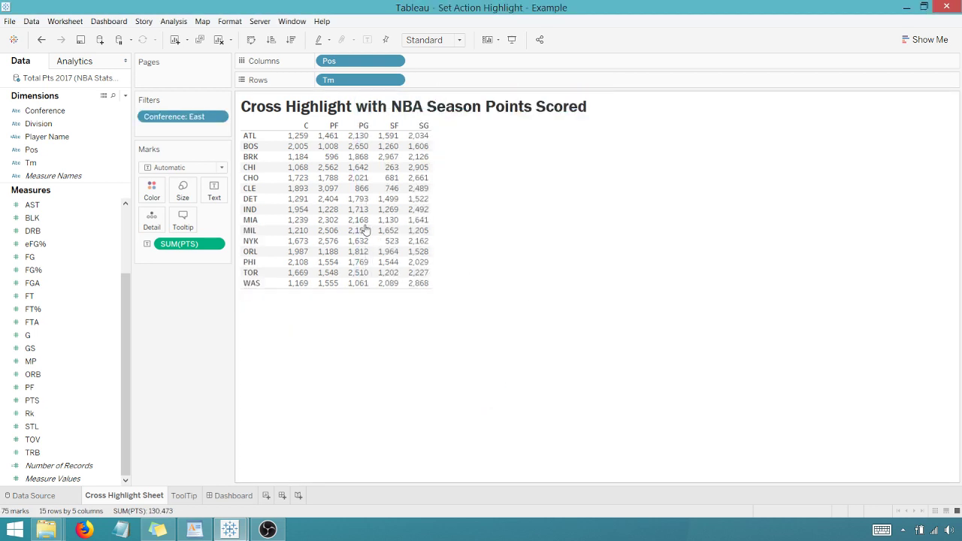
pyautogui.rightClick(189, 116)
pyautogui.click(223, 137)
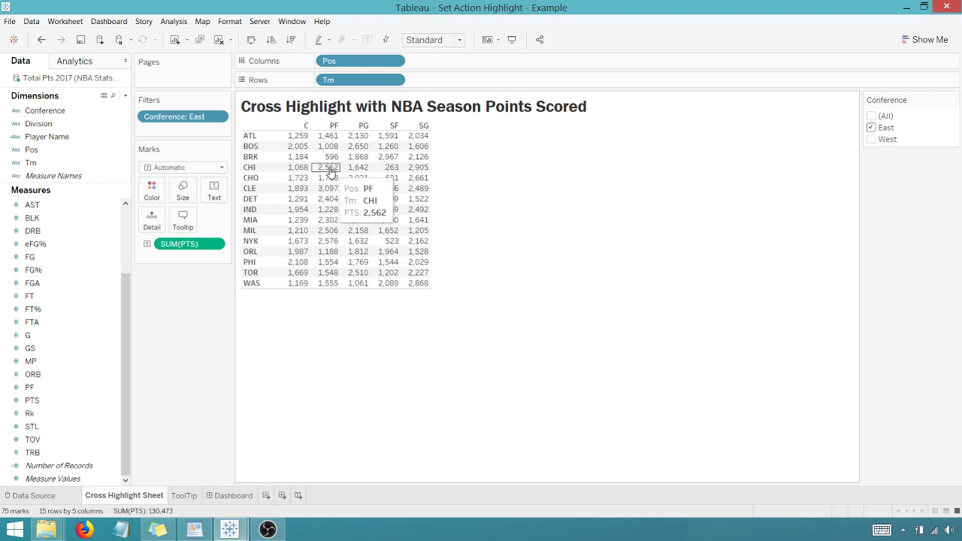
# - Add an ad-hoc Min(1) calculation to Columns to draw a bar per cell
pyautogui.doubleClick(441, 61)
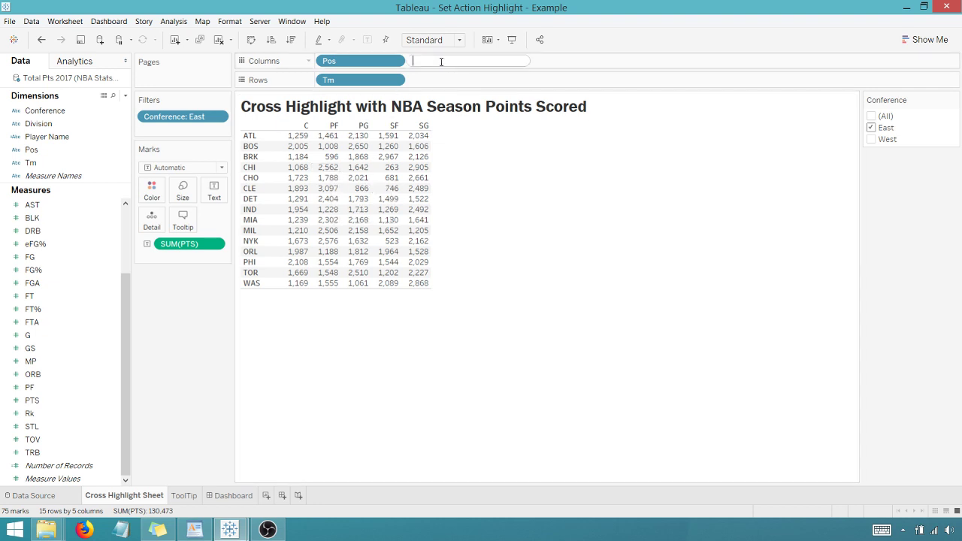
pyautogui.write('(Min(1)')
pyautogui.press('Return')
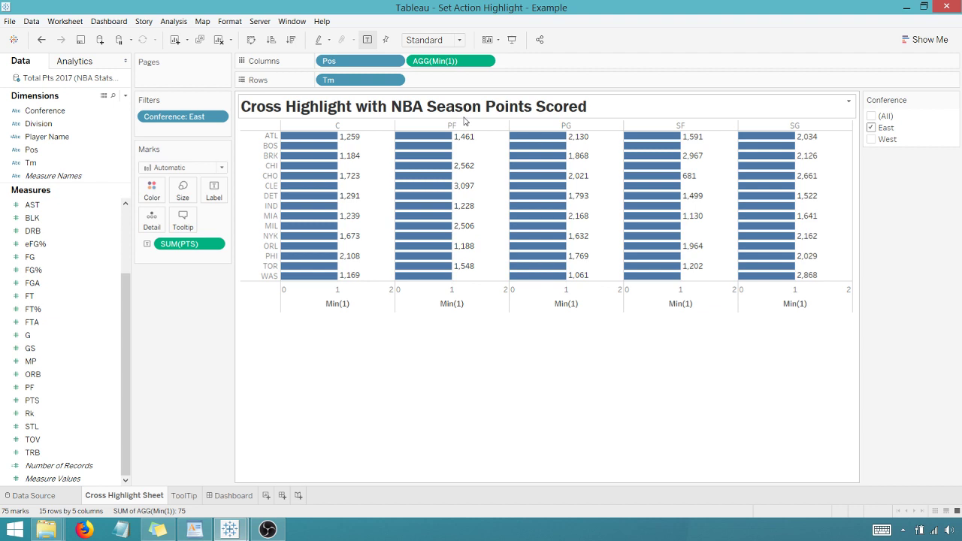
# - Fit the view to Entire View, fix the Min(1) axis at 0–1, and hide its header
pyautogui.click(460, 40)
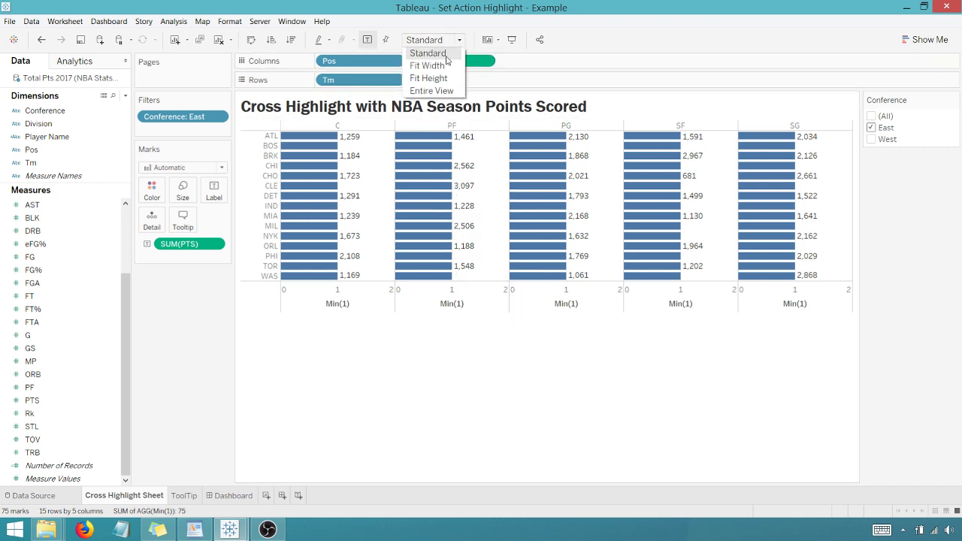
pyautogui.click(427, 91)
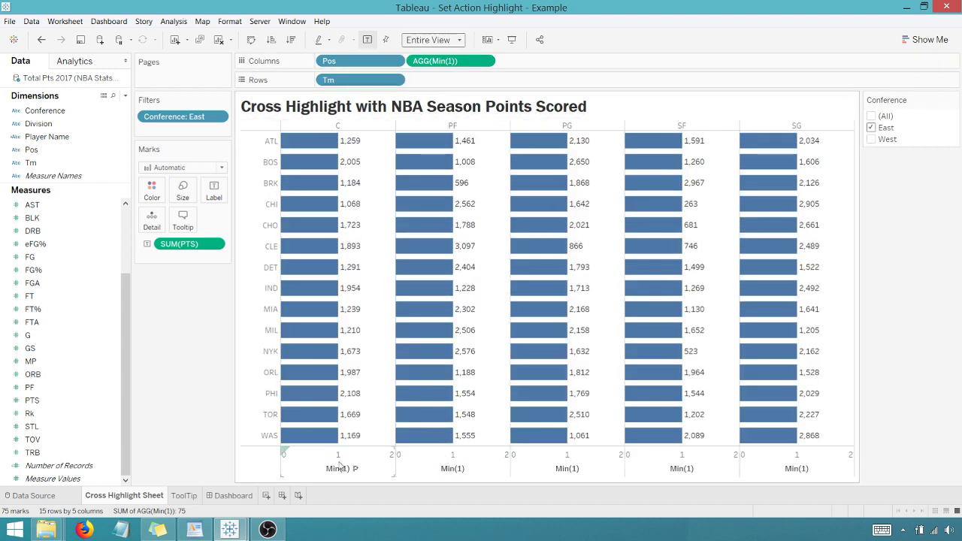
pyautogui.rightClick(311, 464)
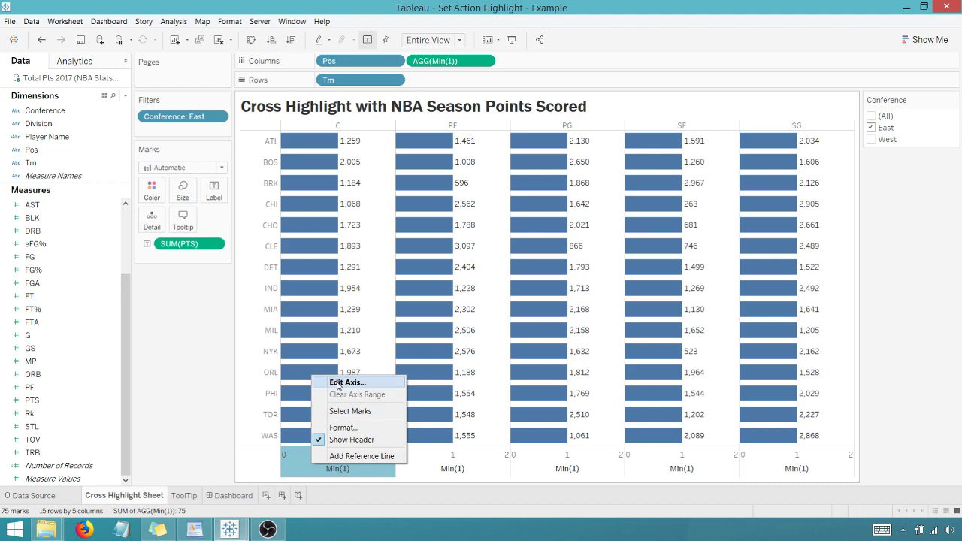
pyautogui.click(338, 383)
pyautogui.click(387, 197)
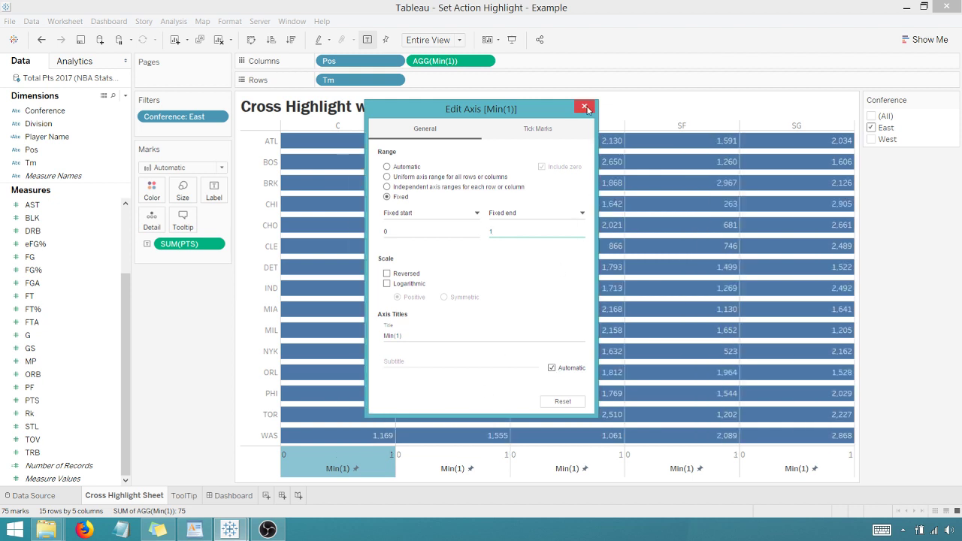
pyautogui.click(585, 105)
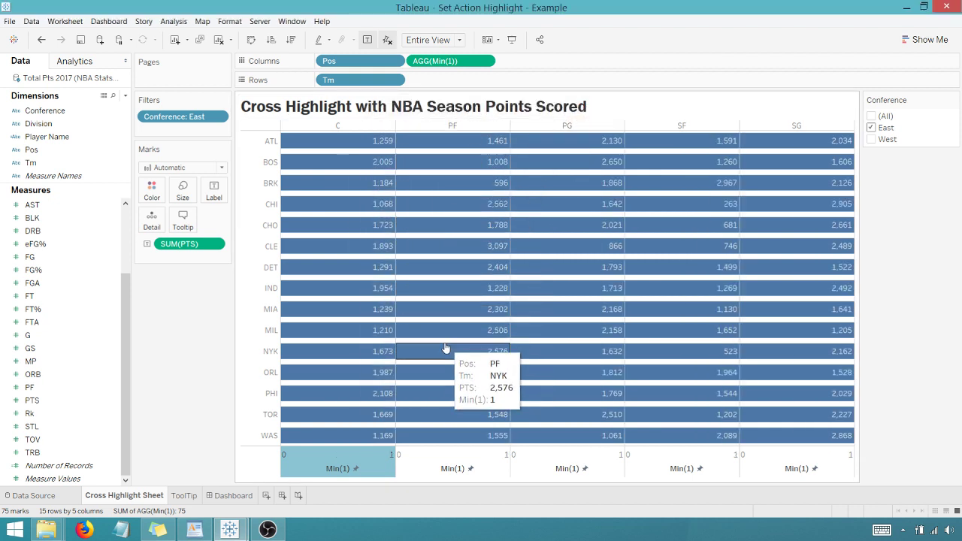
pyautogui.rightClick(317, 466)
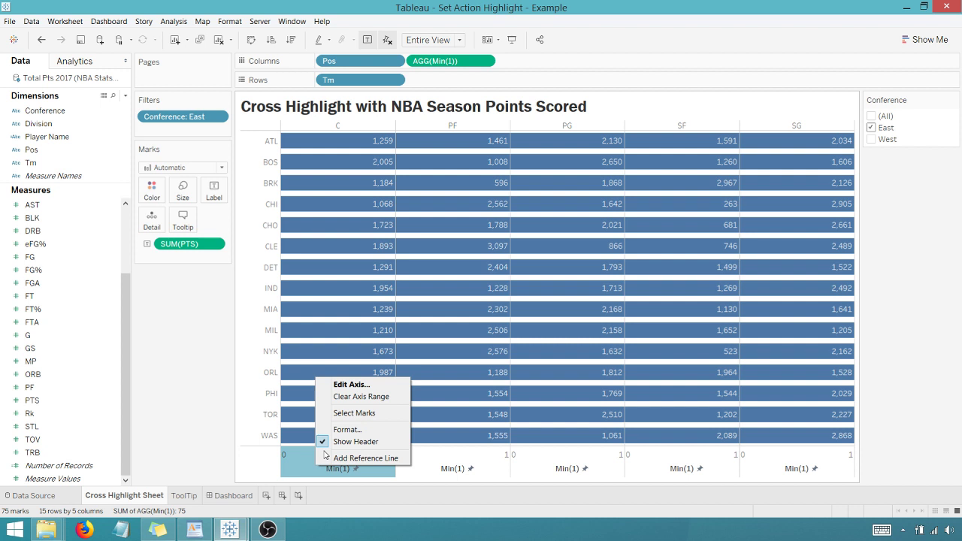
pyautogui.click(353, 442)
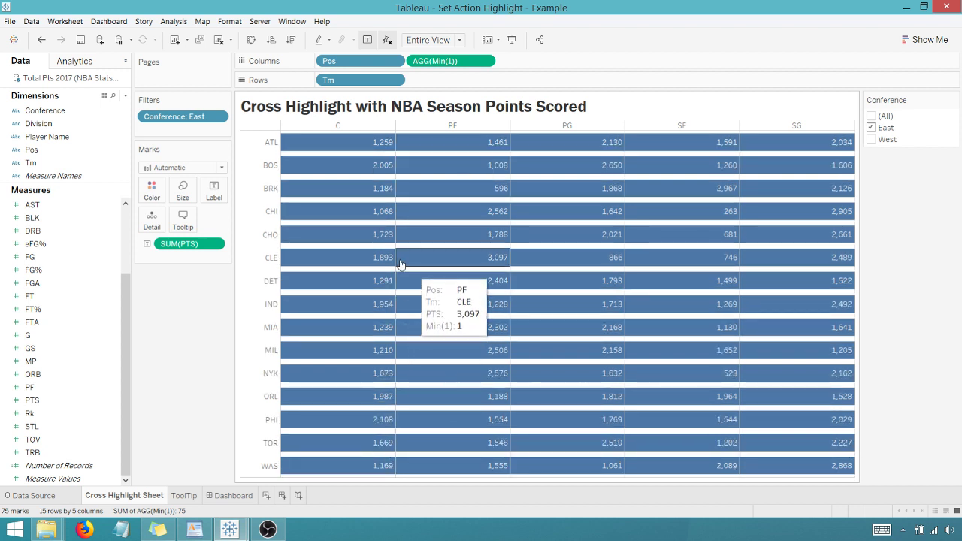
# - Set the mark labels' horizontal alignment to center
pyautogui.click(215, 189)
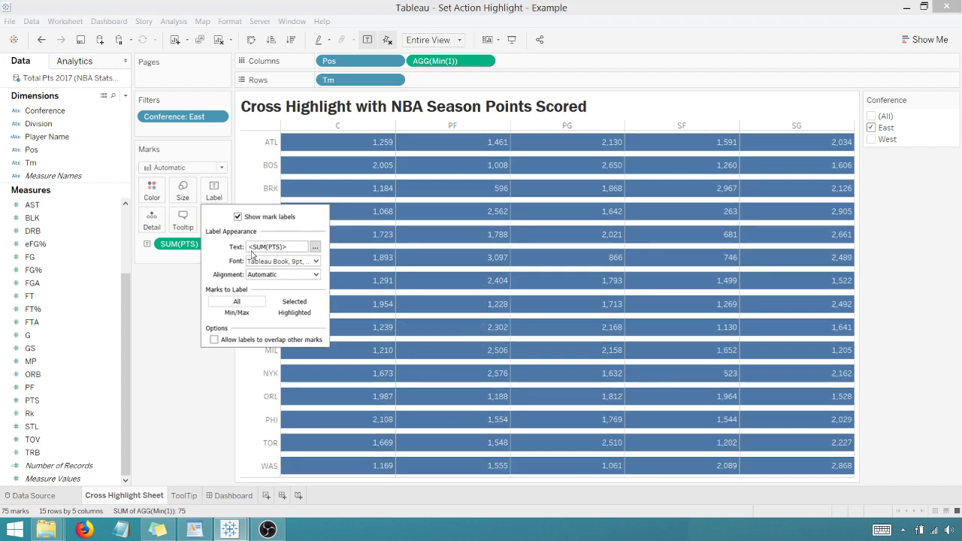
pyautogui.click(315, 275)
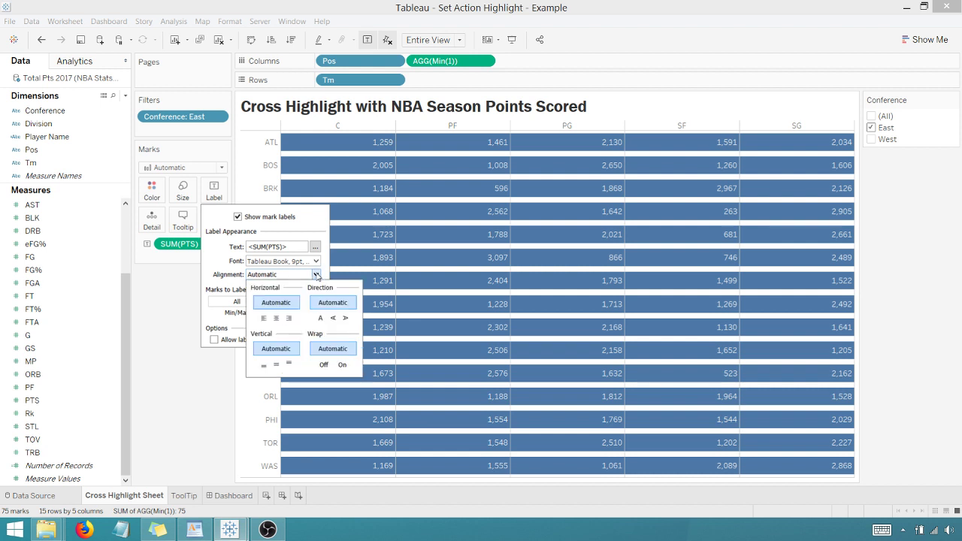
pyautogui.click(276, 318)
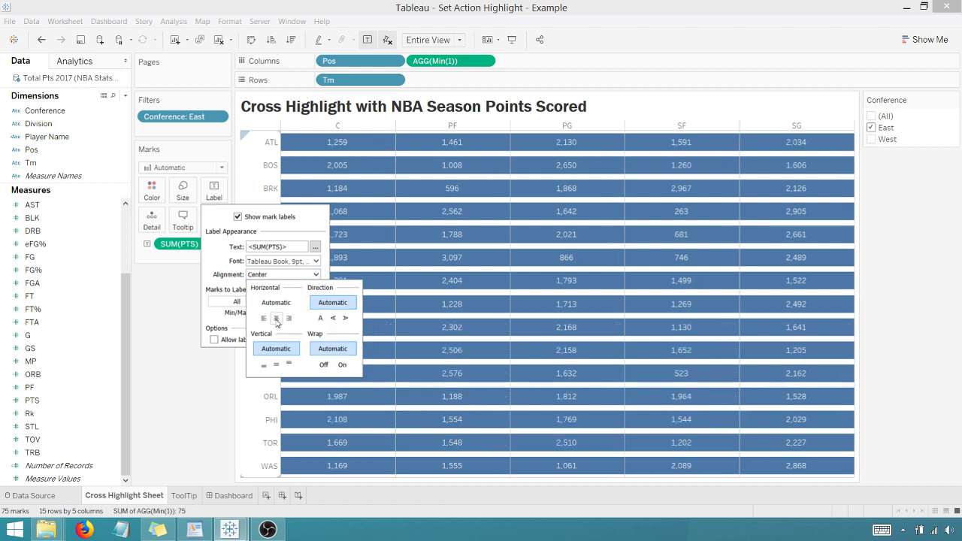
pyautogui.click(201, 380)
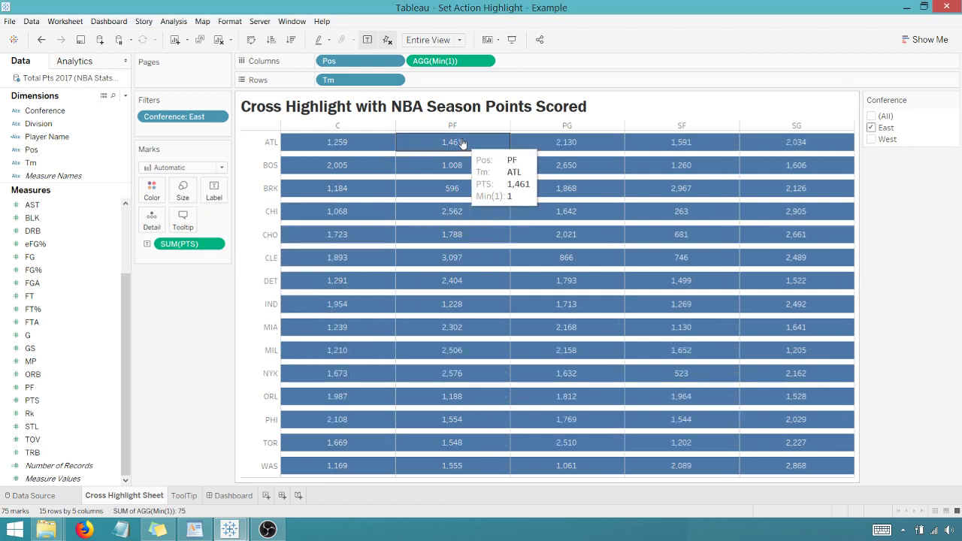
pyautogui.moveTo(462, 192)
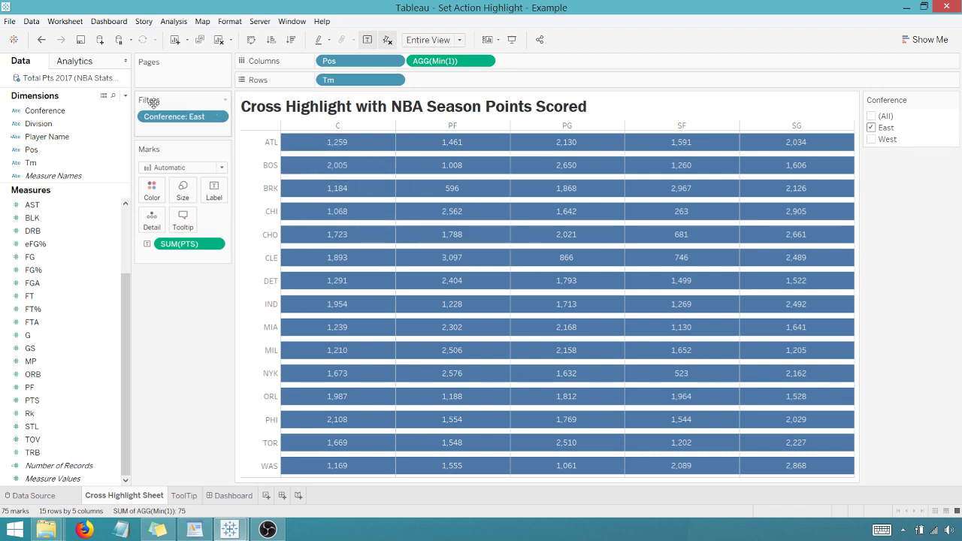
# - In Format Borders, set the Row Divider pane line to None
pyautogui.rightClick(318, 211)
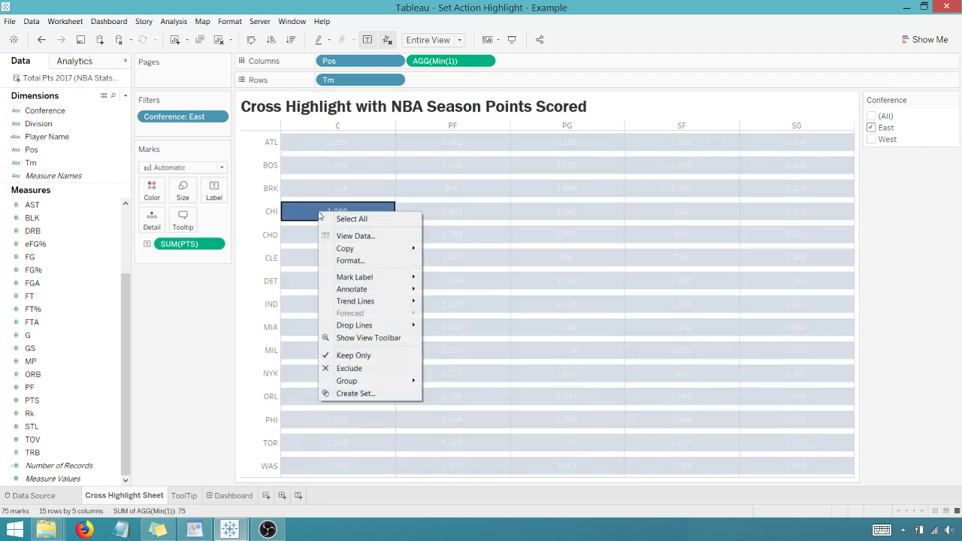
pyautogui.click(351, 261)
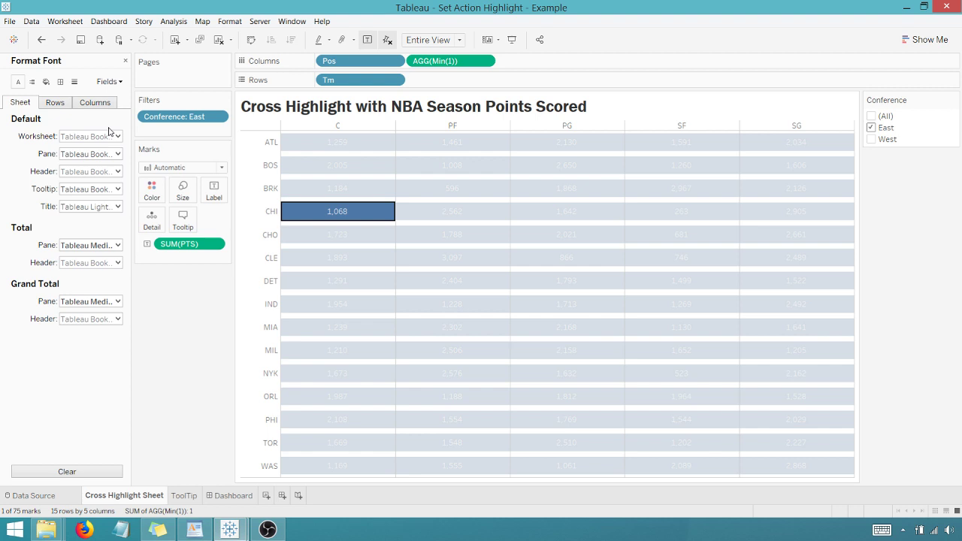
pyautogui.click(60, 83)
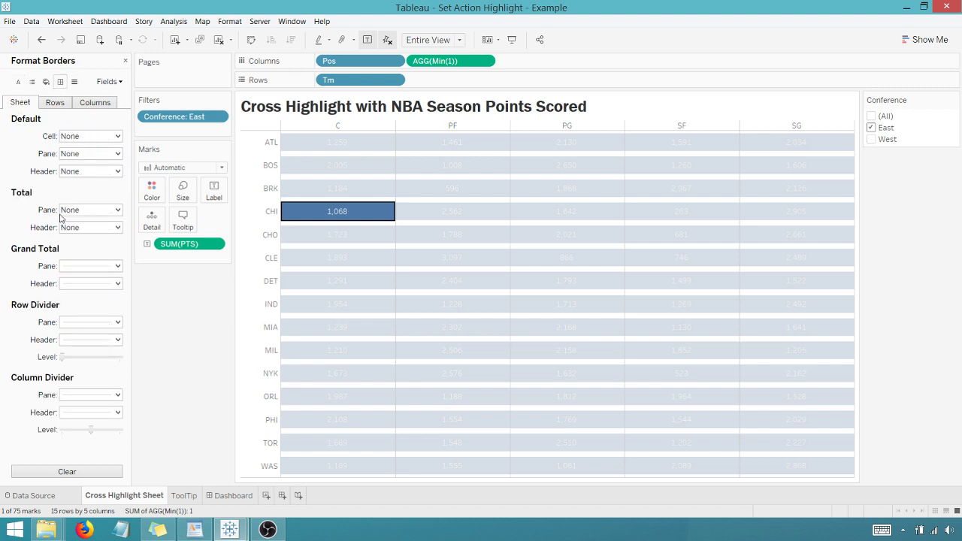
pyautogui.click(118, 323)
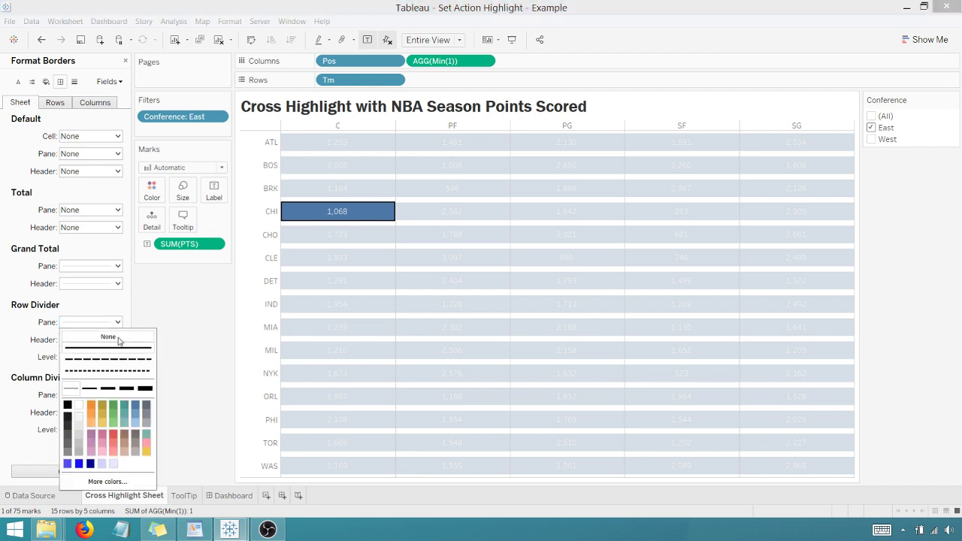
pyautogui.click(109, 337)
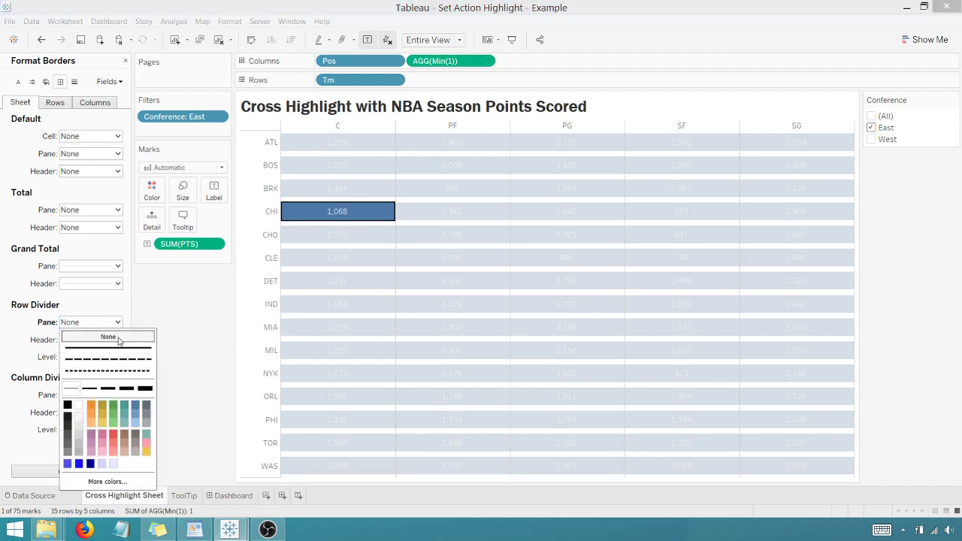
pyautogui.click(190, 323)
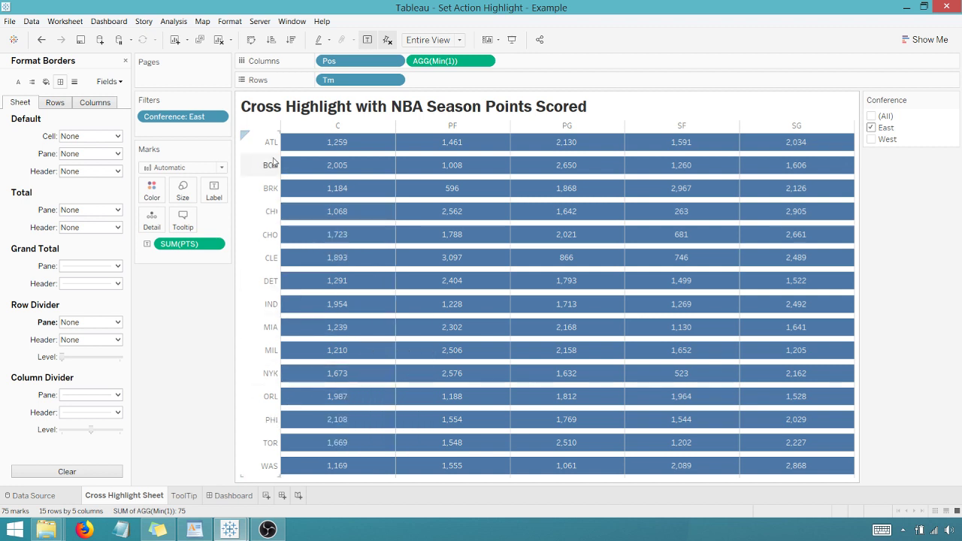
pyautogui.moveTo(283, 145)
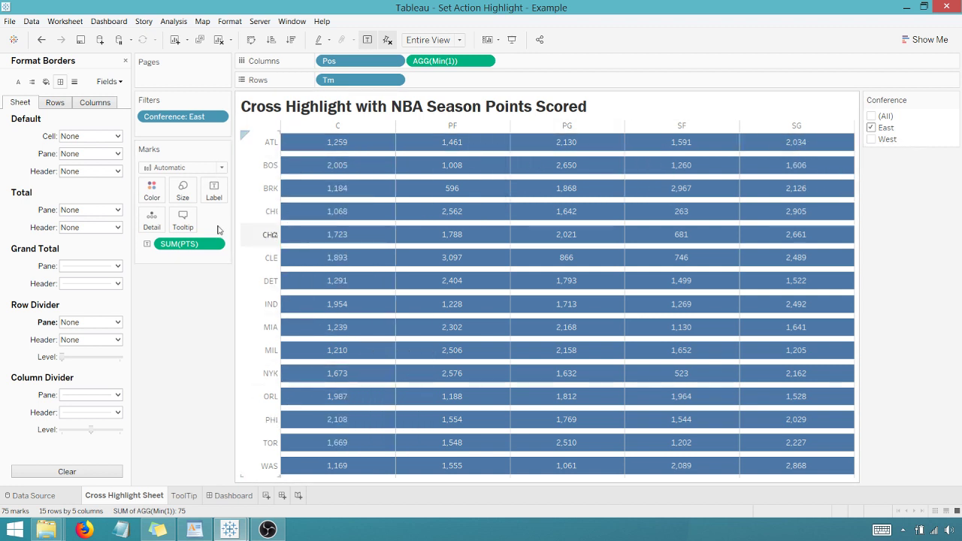
pyautogui.click(84, 105)
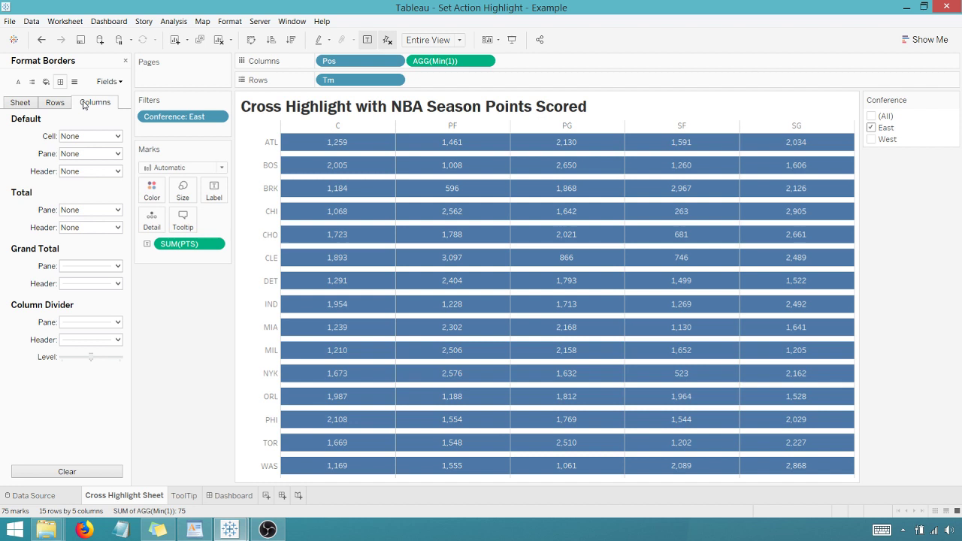
pyautogui.click(56, 103)
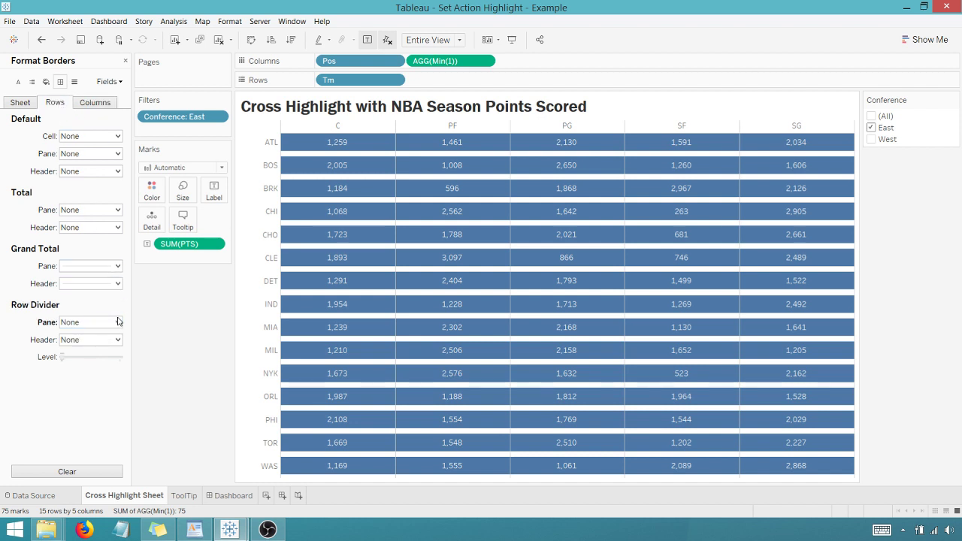
# - Enlarge the mark size so the bars nearly fill each row
pyautogui.click(183, 189)
pyautogui.moveTo(238, 222); pyautogui.dragTo(243, 222)
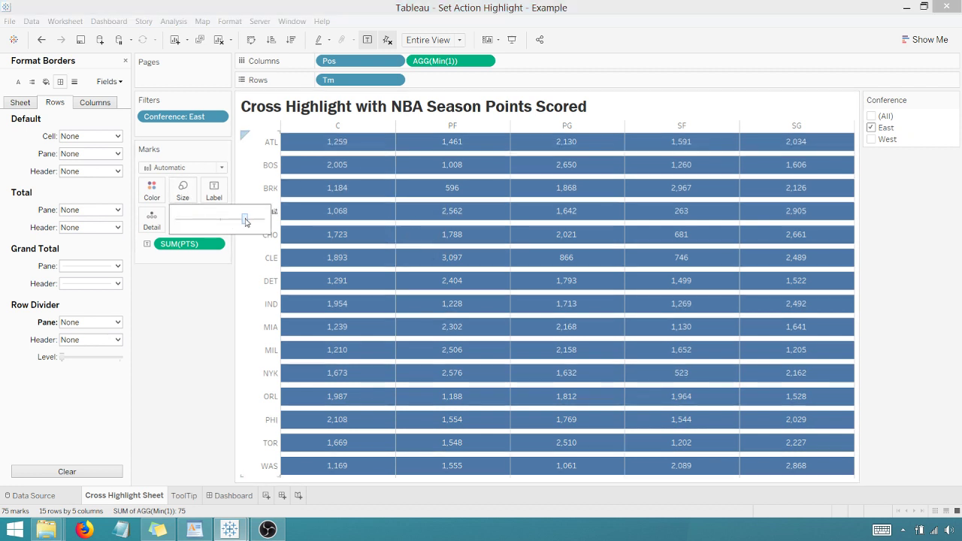
pyautogui.moveTo(245, 221)
pyautogui.mouseDown()
pyautogui.moveTo(256, 219)
pyautogui.moveTo(248, 221)
pyautogui.mouseUp()
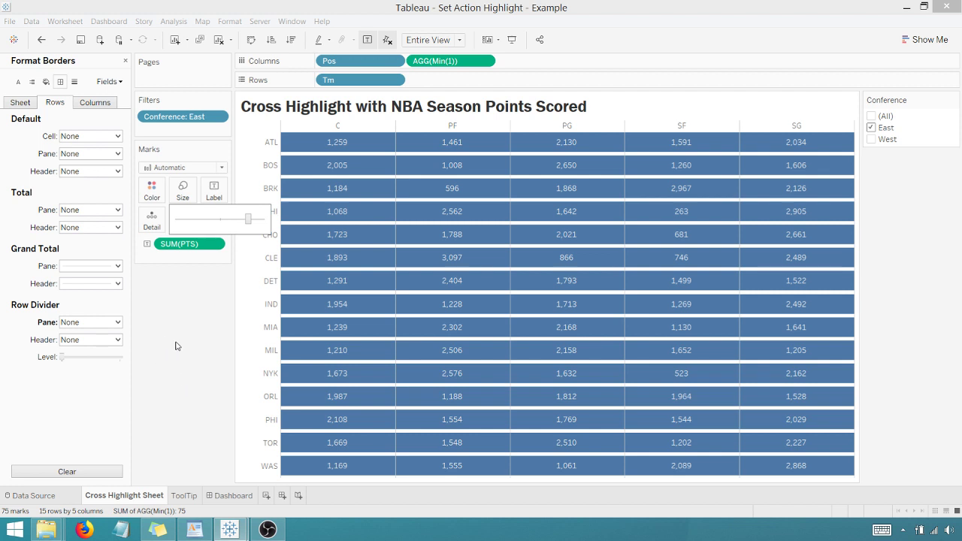
# - Give the Column Divider a coloured line between positions
pyautogui.click(45, 81)
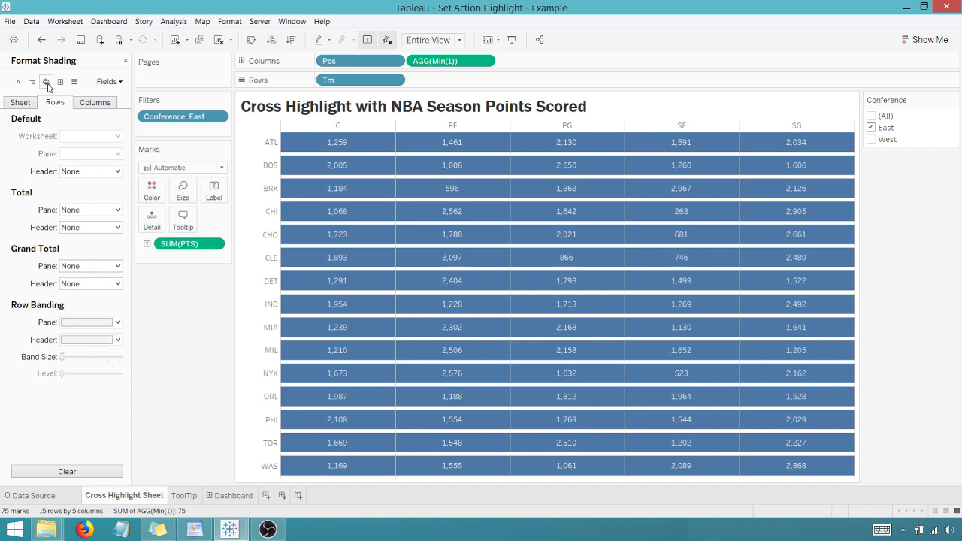
pyautogui.click(60, 85)
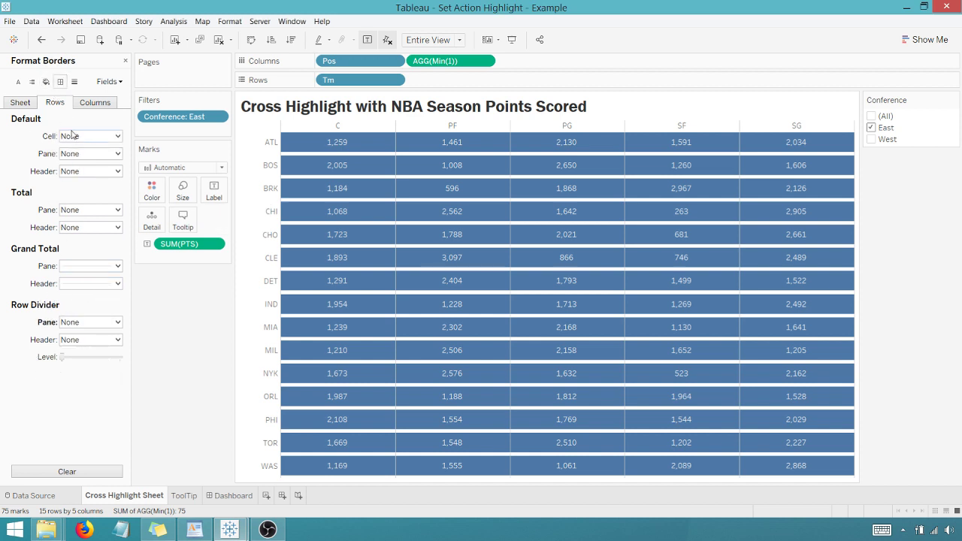
pyautogui.click(91, 103)
pyautogui.click(118, 322)
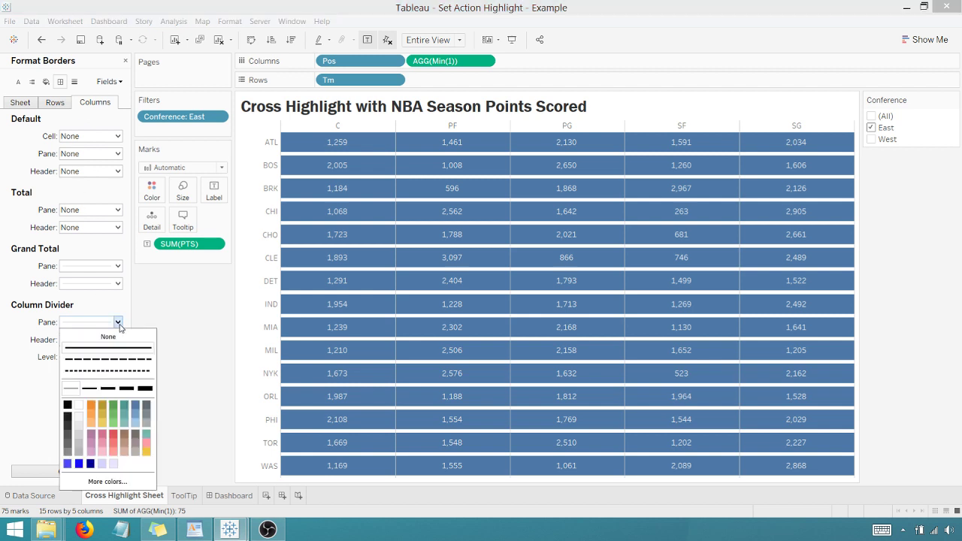
pyautogui.click(83, 407)
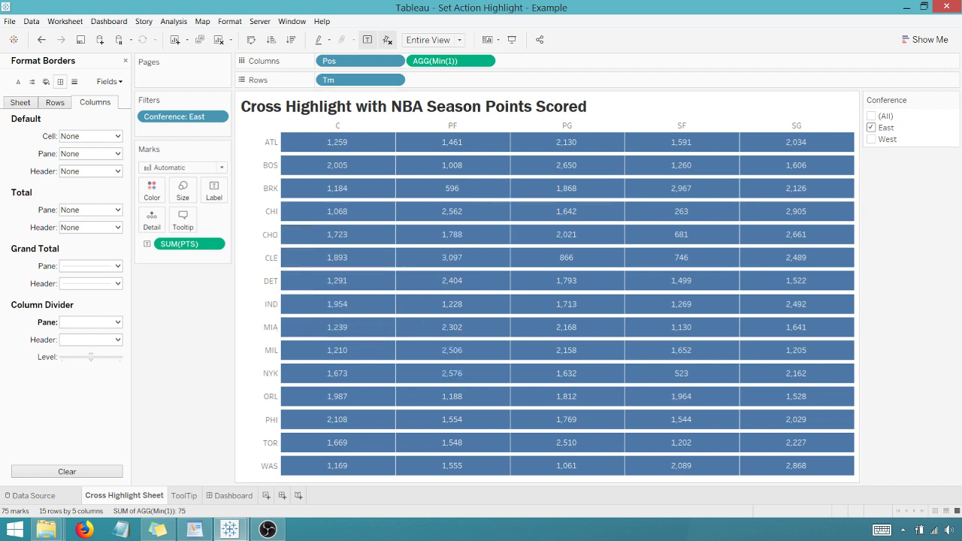
# - Return to the workbook and close the Format Borders pane
pyautogui.hotkey('alt', 'Tab')
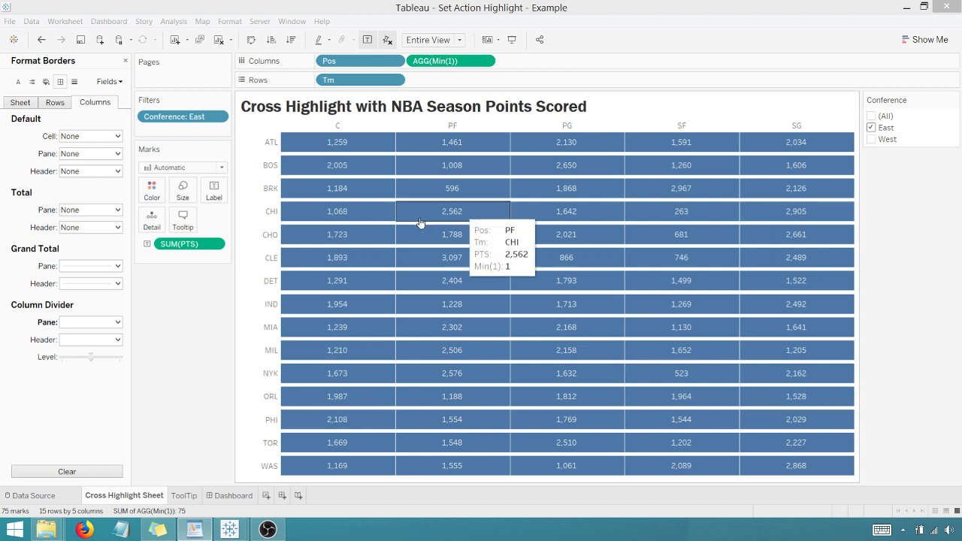
pyautogui.click(167, 347)
pyautogui.click(125, 61)
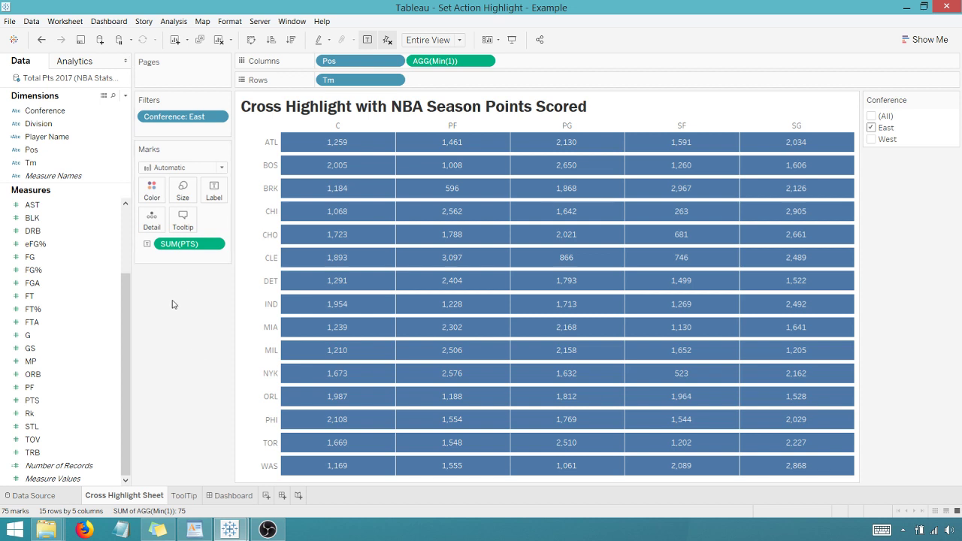
# - Create a set on Pos containing PF, named Postion Set
pyautogui.rightClick(33, 153)
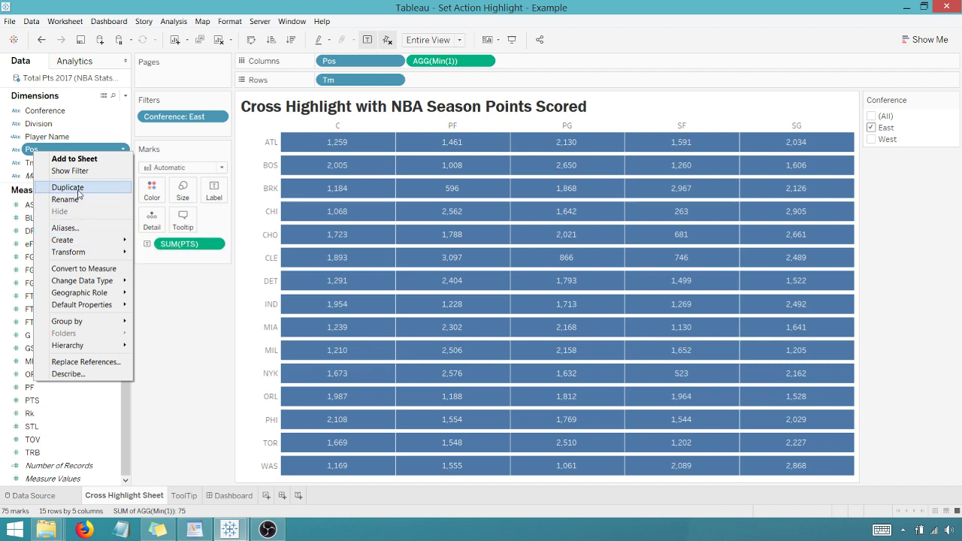
pyautogui.moveTo(93, 242)
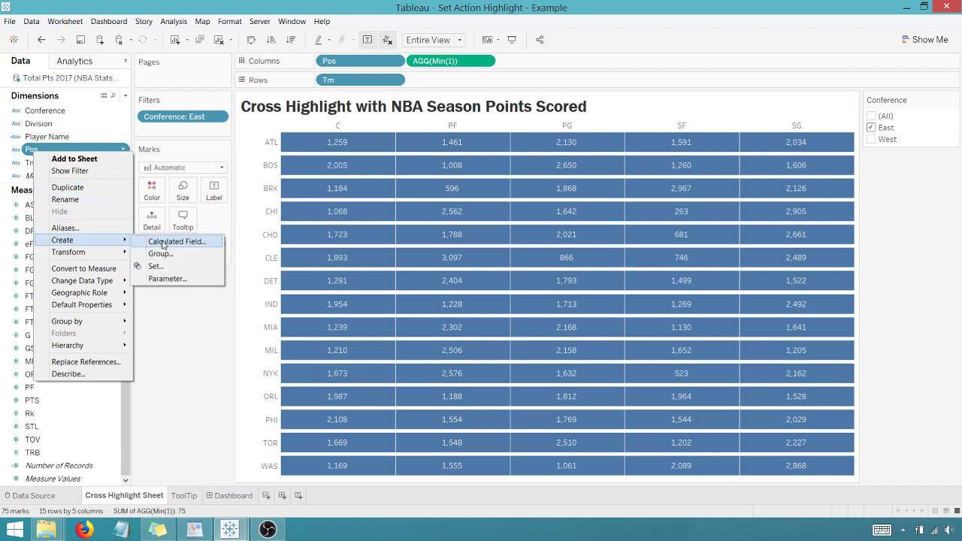
pyautogui.click(156, 266)
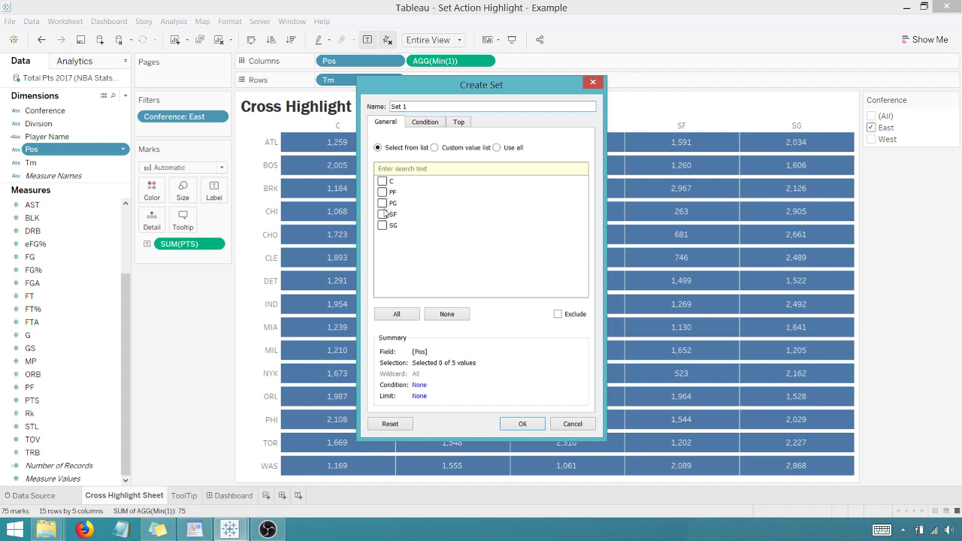
pyautogui.click(382, 193)
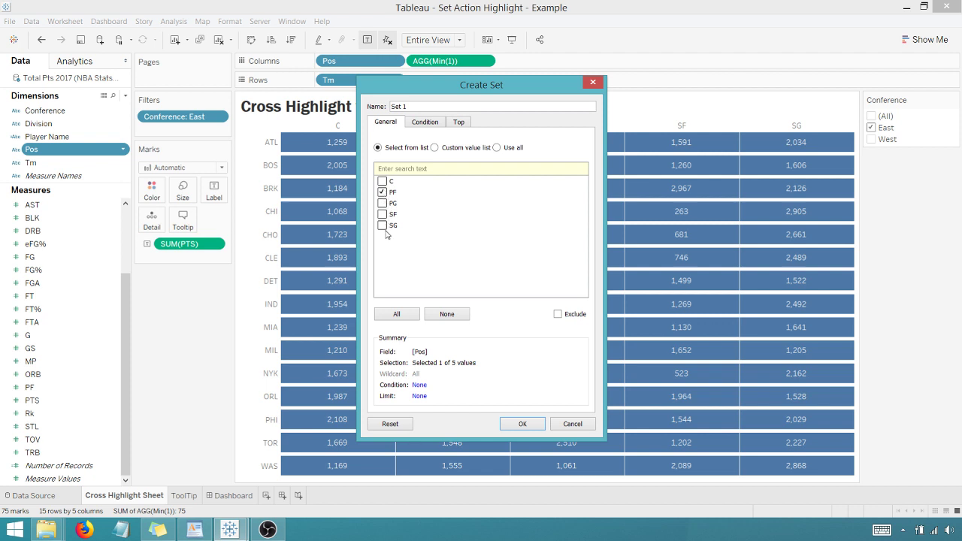
pyautogui.moveTo(406, 107); pyautogui.dragTo(366, 110)
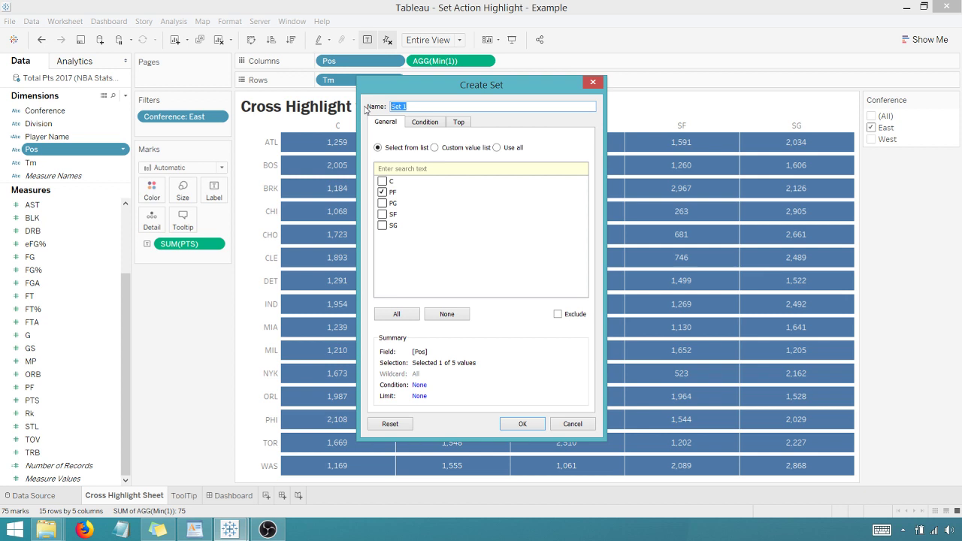
pyautogui.write('Postion')
pyautogui.click(518, 424)
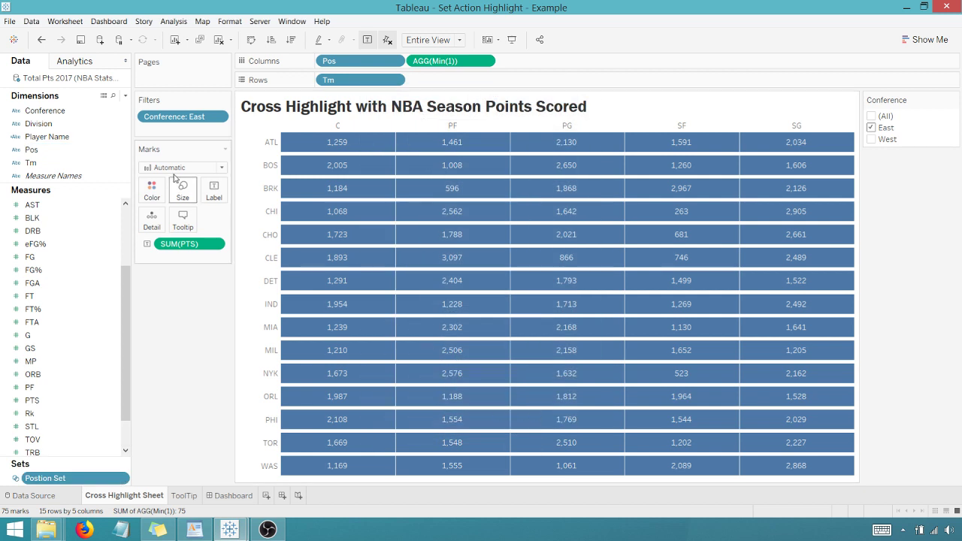
# - Create a set on Tm containing CLE, named Team Set
pyautogui.rightClick(41, 164)
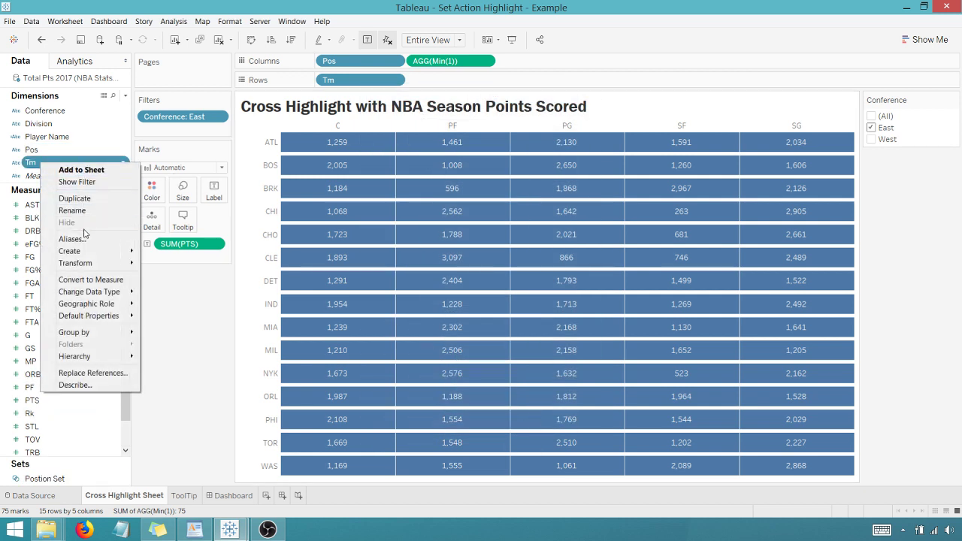
pyautogui.moveTo(115, 258)
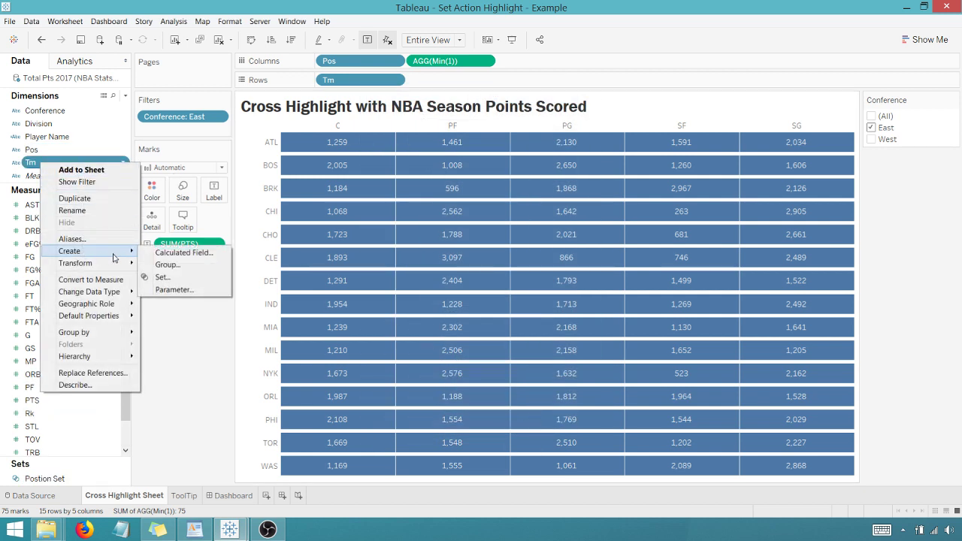
pyautogui.click(167, 278)
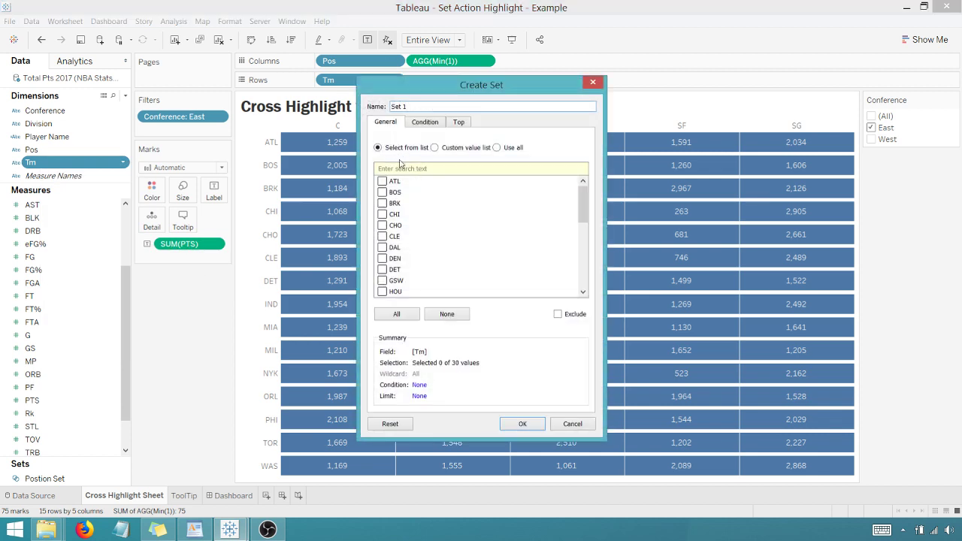
pyautogui.click(382, 236)
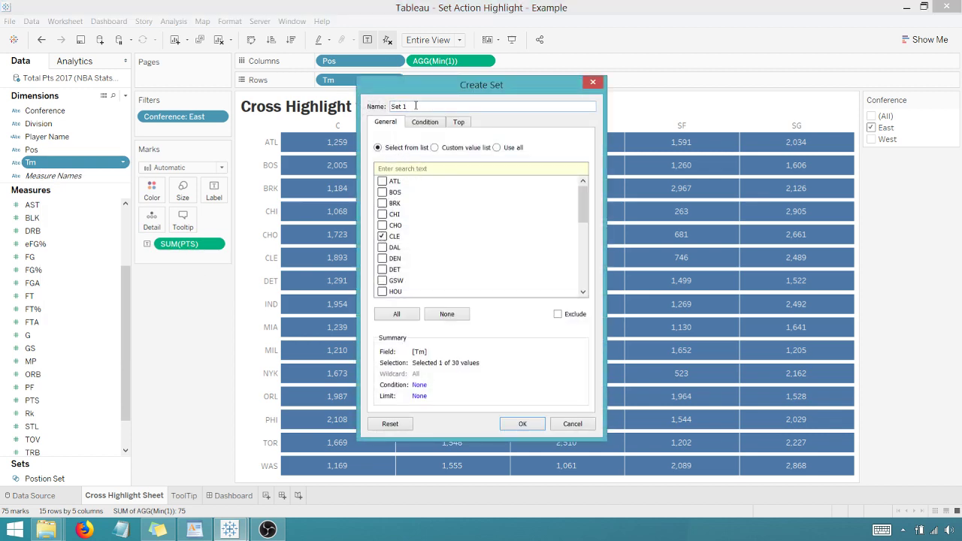
pyautogui.moveTo(416, 106); pyautogui.dragTo(379, 111)
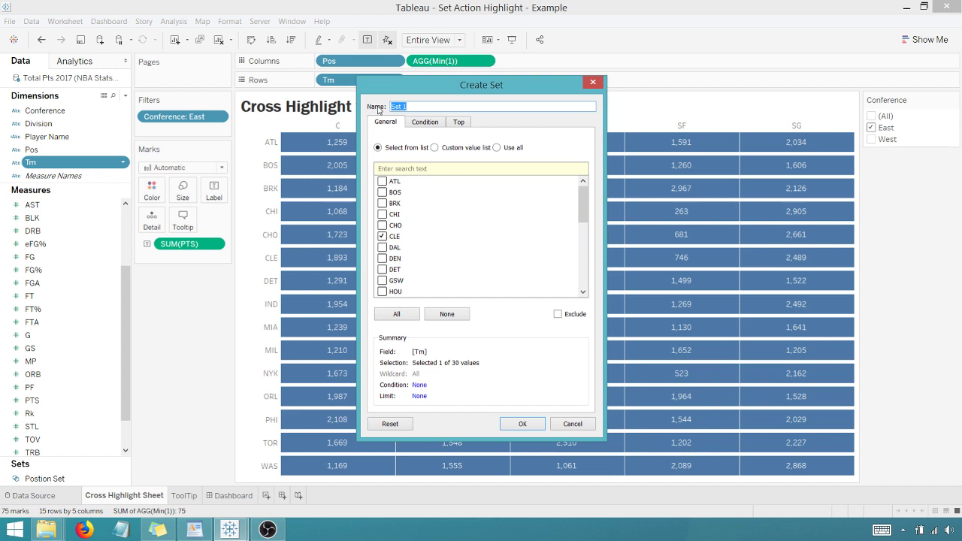
pyautogui.write('Team')
pyautogui.click(509, 424)
pyautogui.click(56, 466)
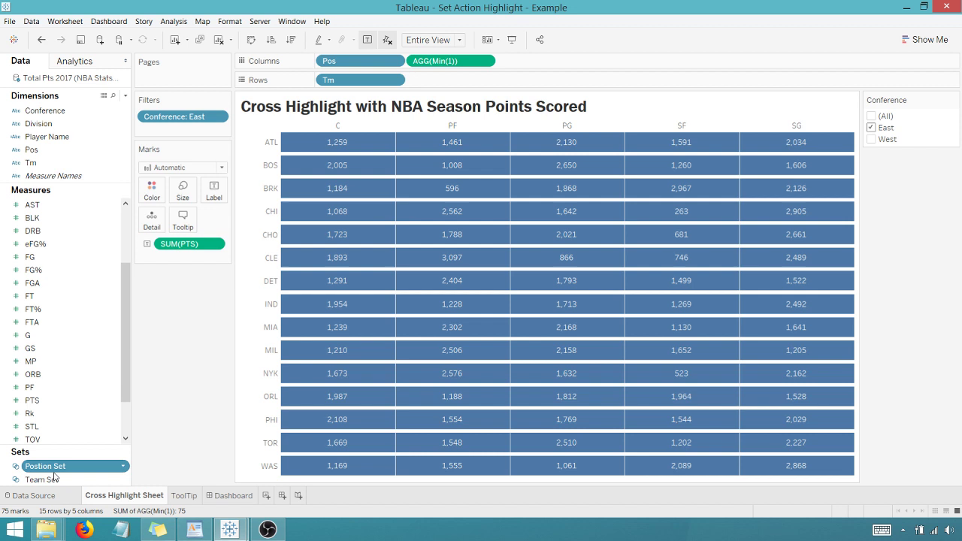
# - Drag Postion Set and Team Set together onto Color to colour cells by combined membership
pyautogui.keyDown('ctrl'); pyautogui.click(51, 480); pyautogui.keyUp('ctrl')
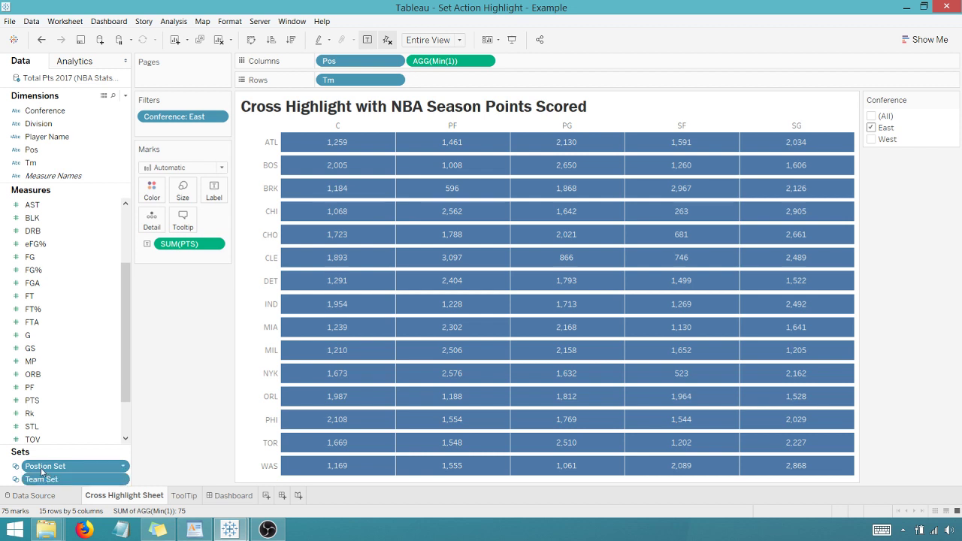
pyautogui.moveTo(43, 469); pyautogui.dragTo(156, 198)
pyautogui.moveTo(452, 199)
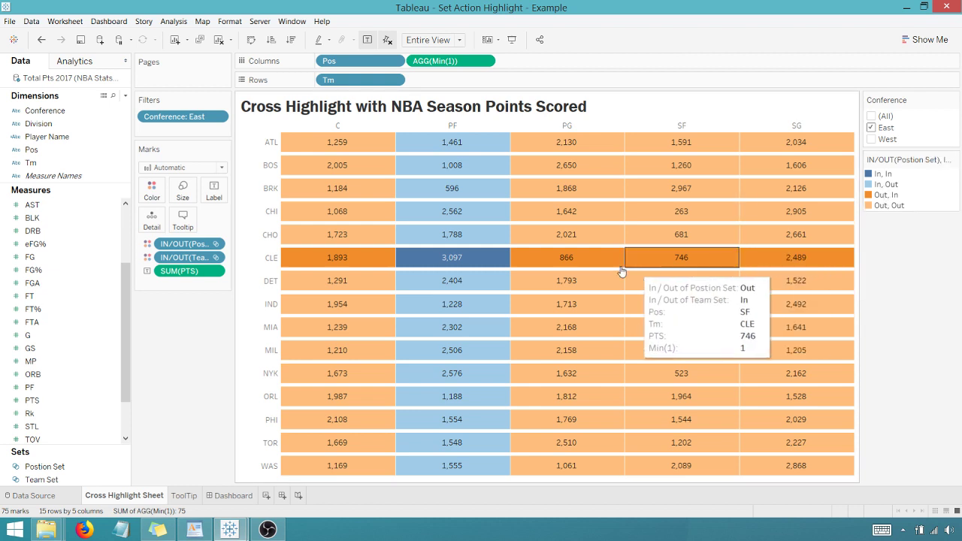
pyautogui.moveTo(593, 258)
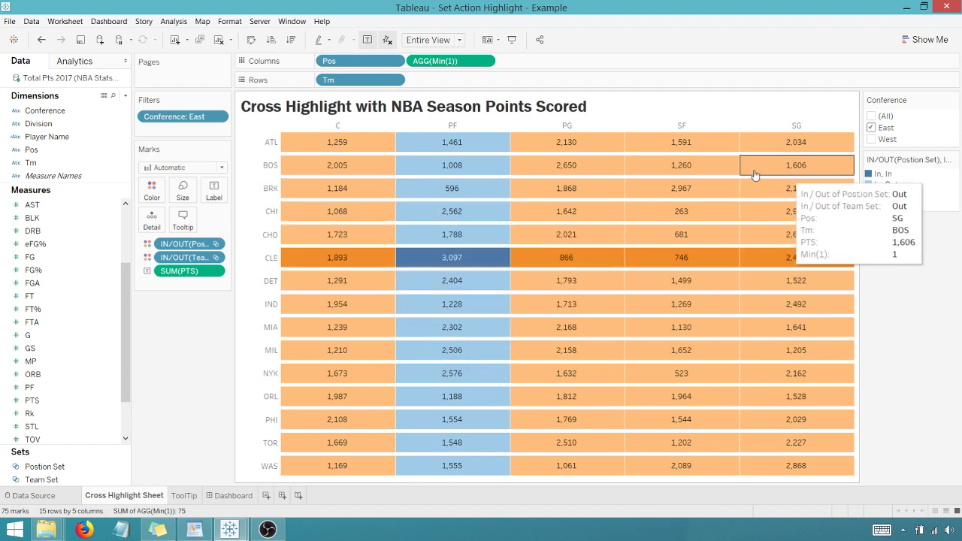
# - In Edit Colors, set the In, In category to grey #b3b7b8
pyautogui.click(152, 192)
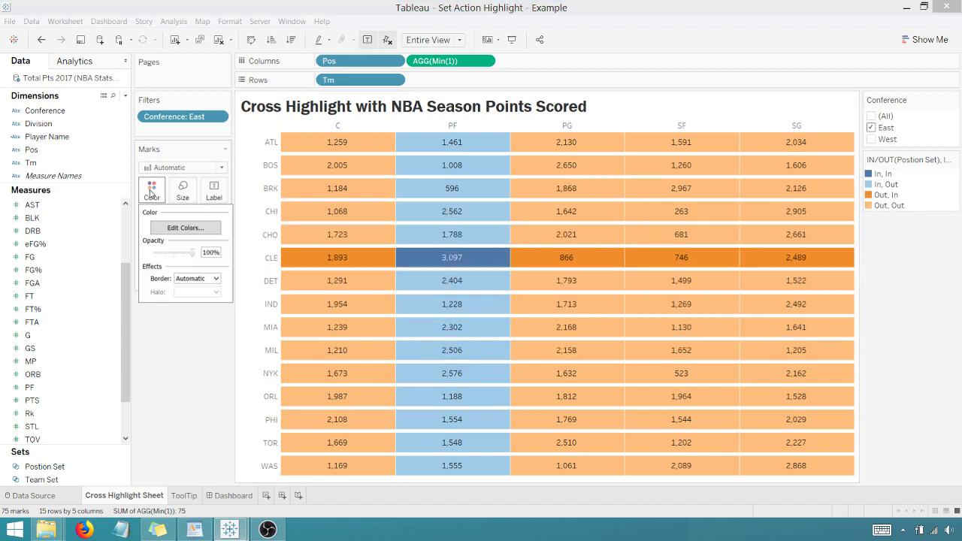
pyautogui.click(178, 229)
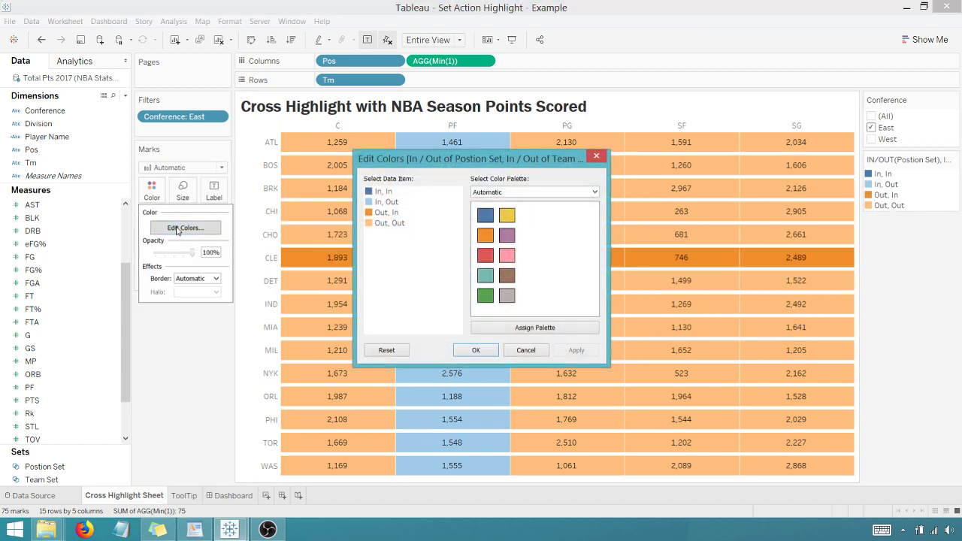
pyautogui.doubleClick(378, 194)
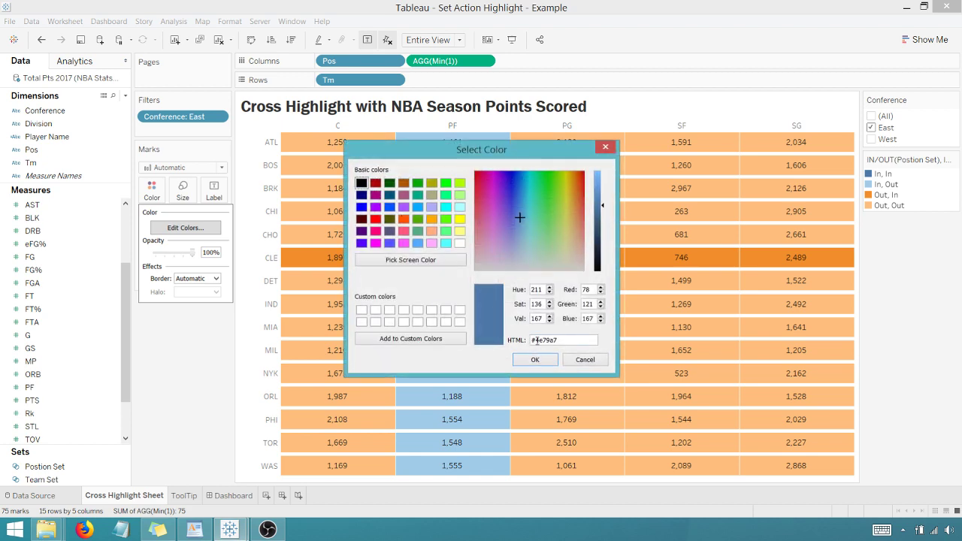
pyautogui.moveTo(559, 340); pyautogui.dragTo(524, 343)
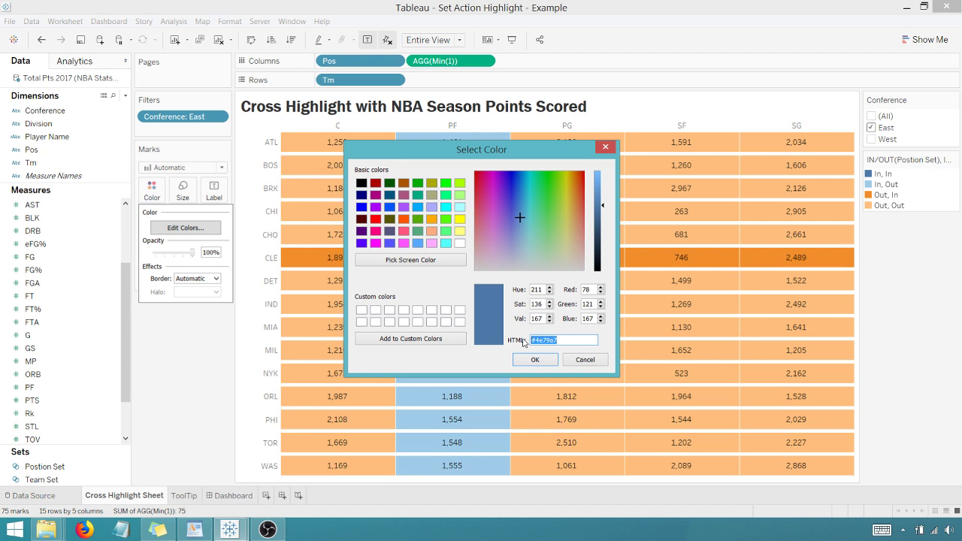
pyautogui.write('#b3b7')
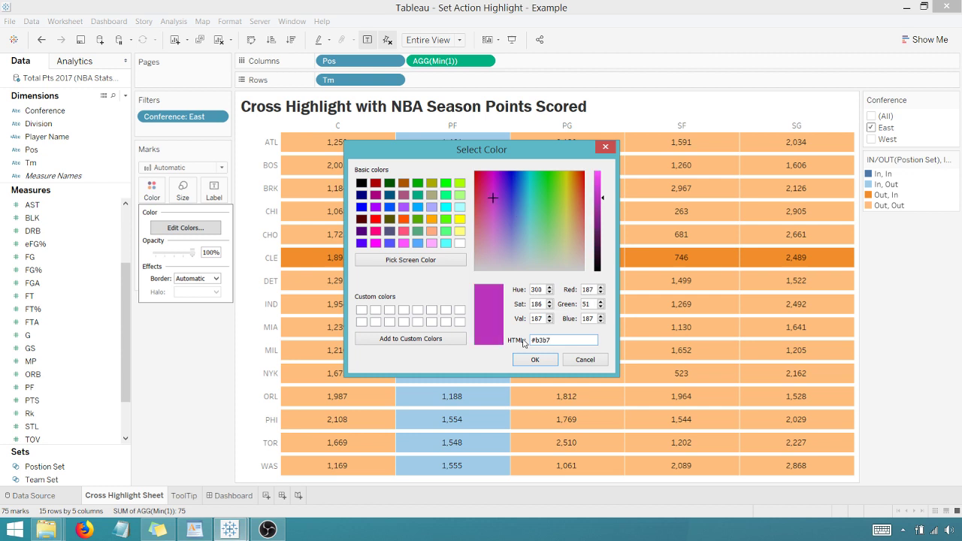
pyautogui.write('b8')
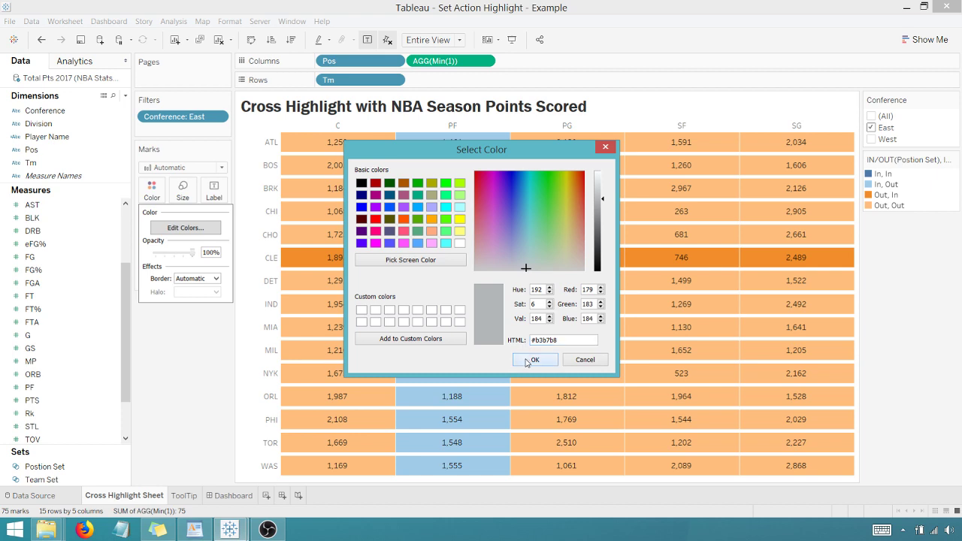
pyautogui.click(533, 359)
# - Set both the In, Out and Out, In categories to bright blue #066aff
pyautogui.doubleClick(387, 202)
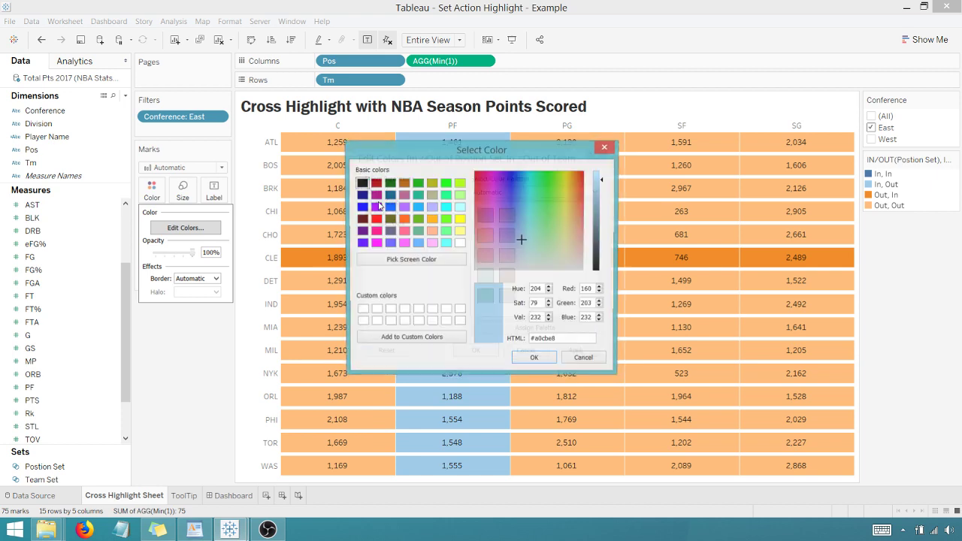
pyautogui.moveTo(534, 339); pyautogui.dragTo(562, 339)
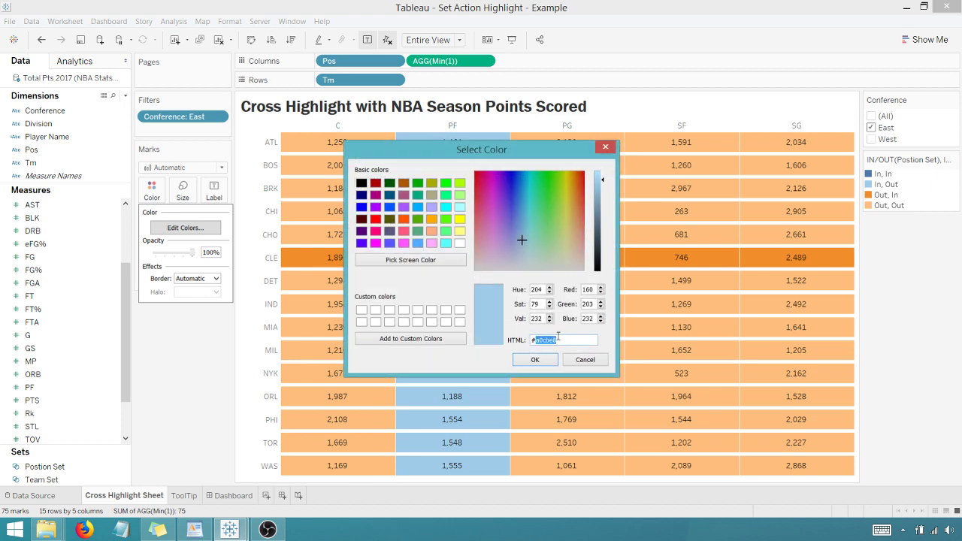
pyautogui.press('BackSpace')
pyautogui.write('066a')
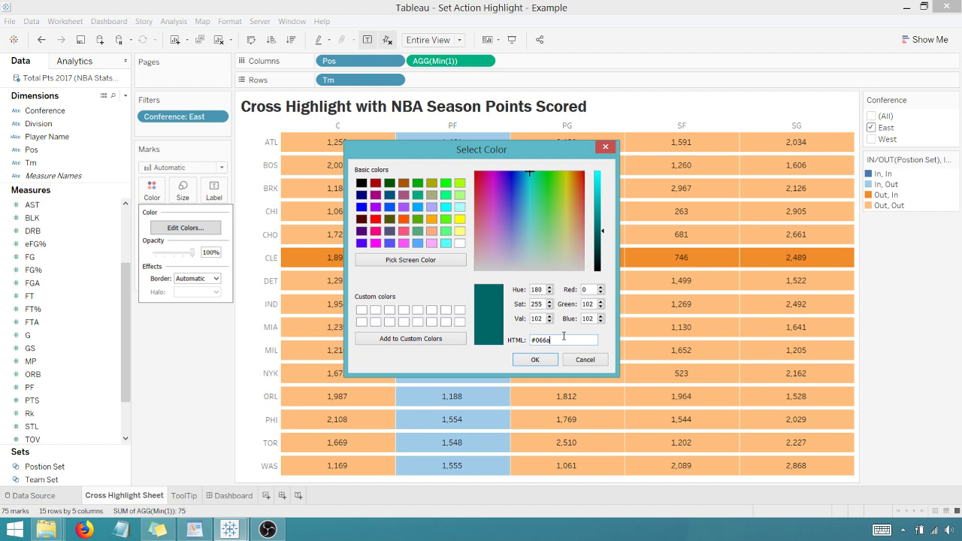
pyautogui.write('ff')
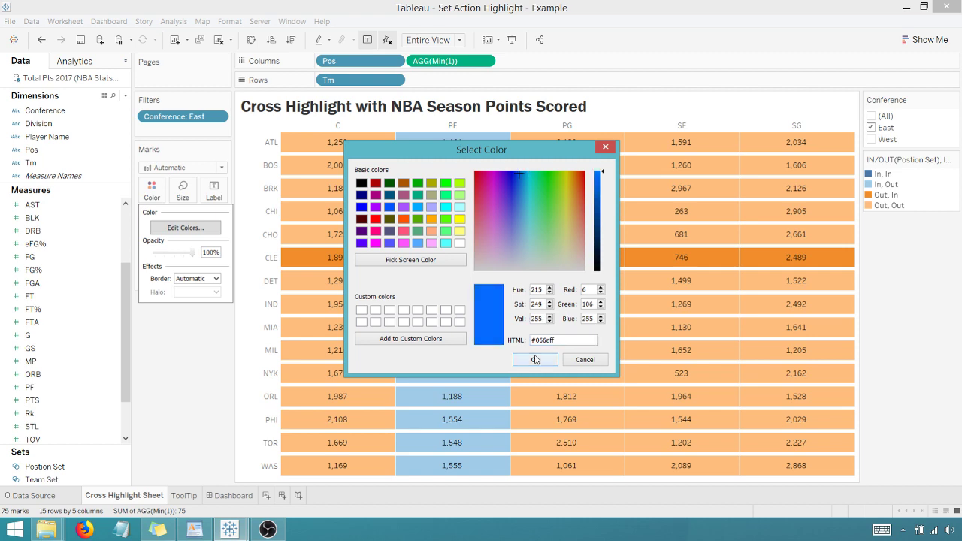
pyautogui.click(535, 359)
pyautogui.doubleClick(381, 213)
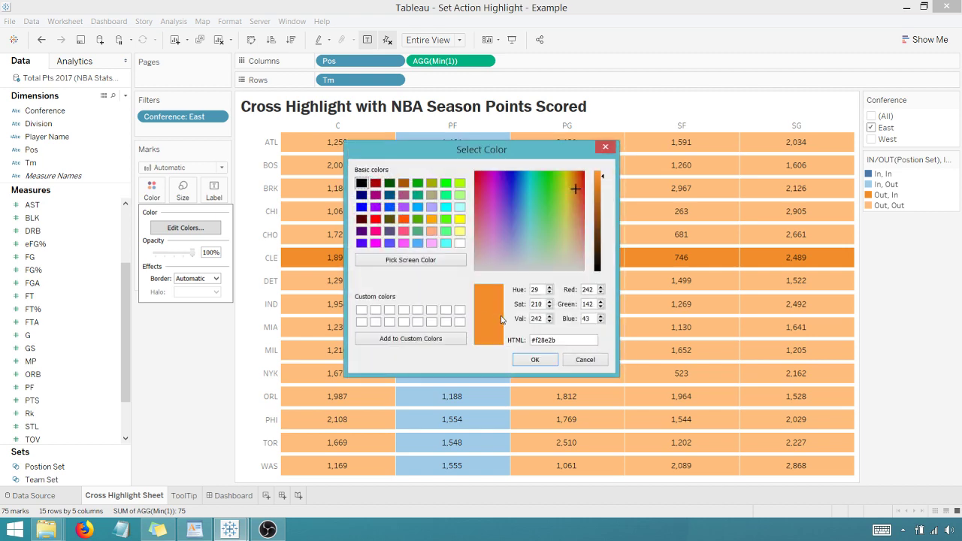
pyautogui.press('BackSpace')
pyautogui.press('BackSpace')
pyautogui.press('BackSpace')
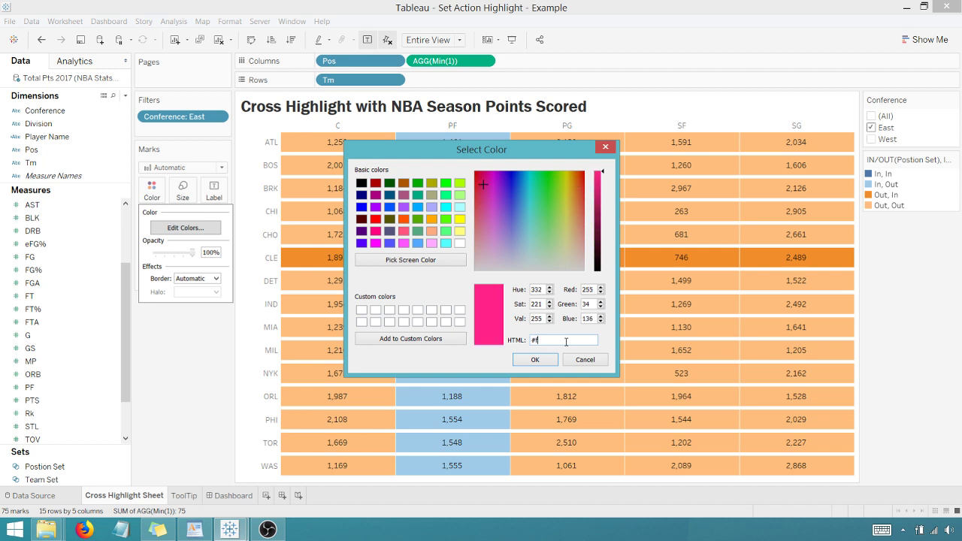
pyautogui.write('066')
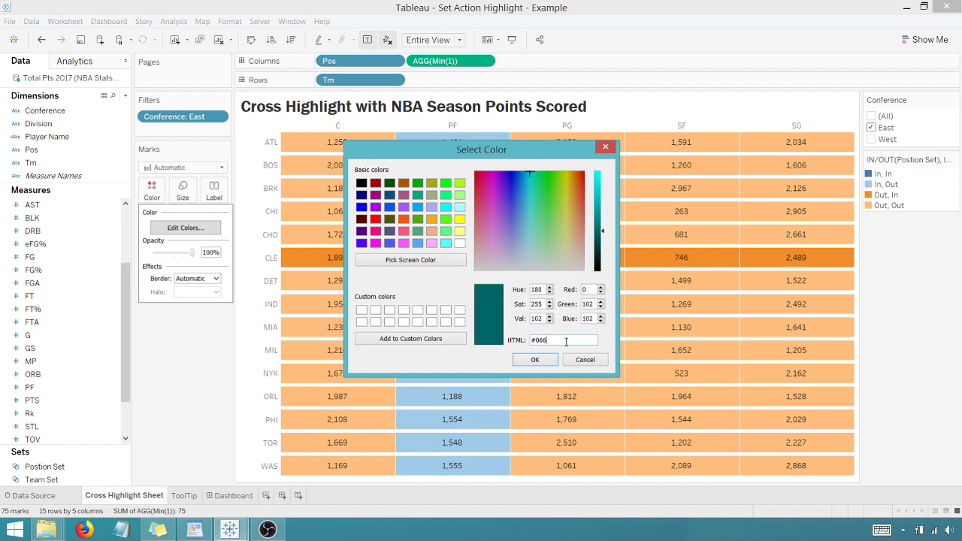
pyautogui.write('aff')
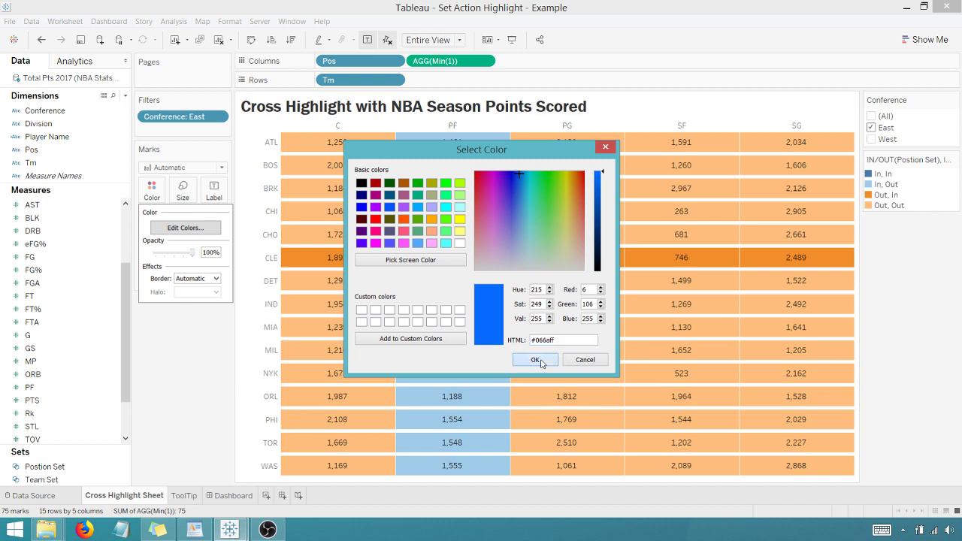
pyautogui.click(534, 359)
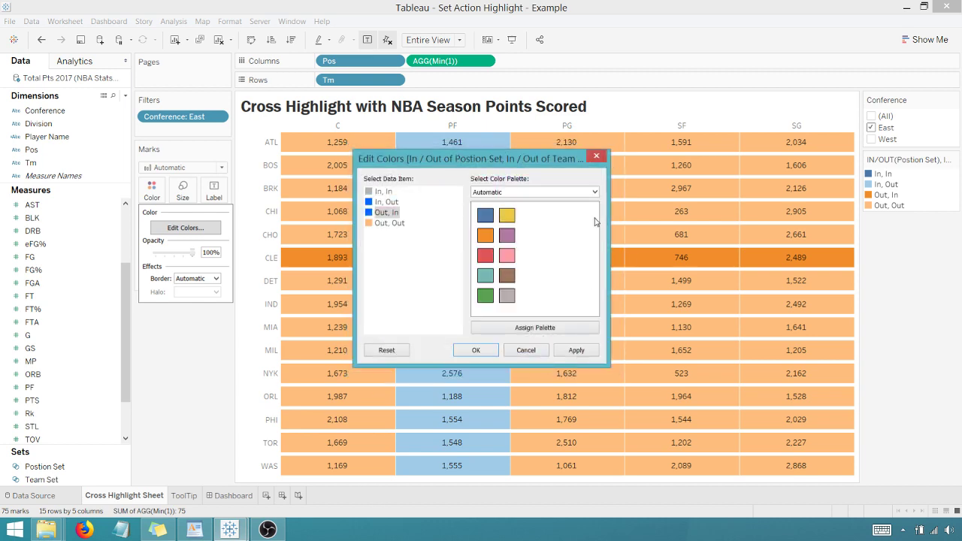
# - Set Out, Out to dark blue #054cbe and apply the colours to the grid
pyautogui.doubleClick(380, 223)
pyautogui.click(565, 340)
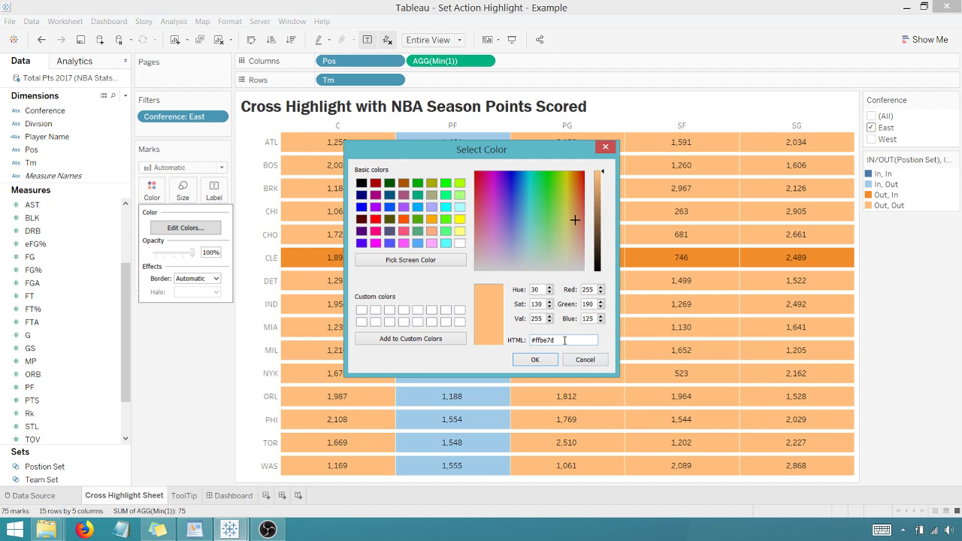
pyautogui.press('BackSpace')
pyautogui.press('BackSpace')
pyautogui.press('BackSpace')
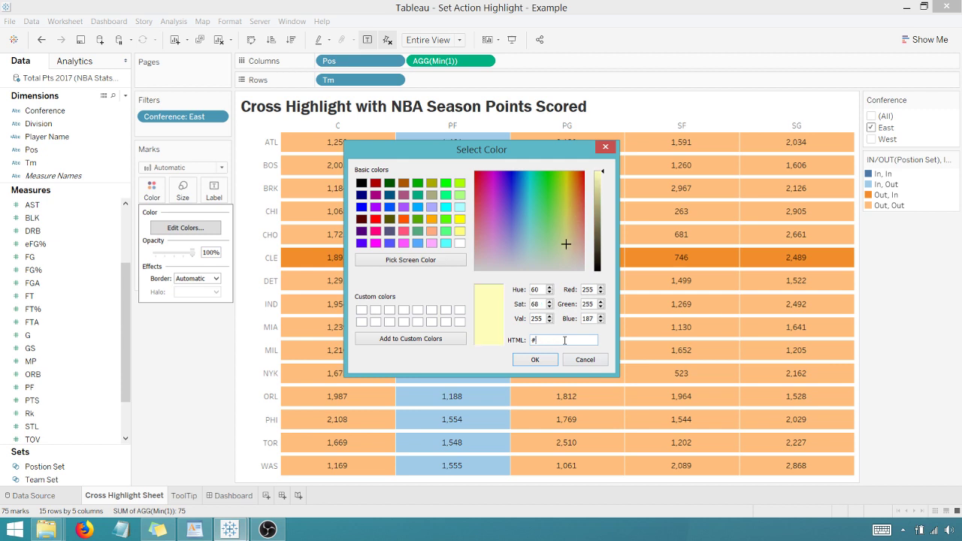
pyautogui.write('054cb')
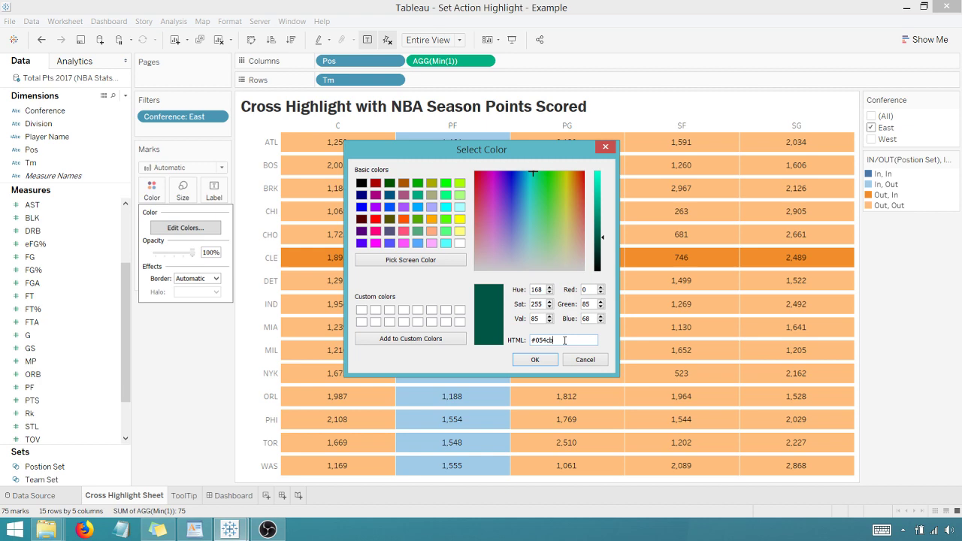
pyautogui.write('e')
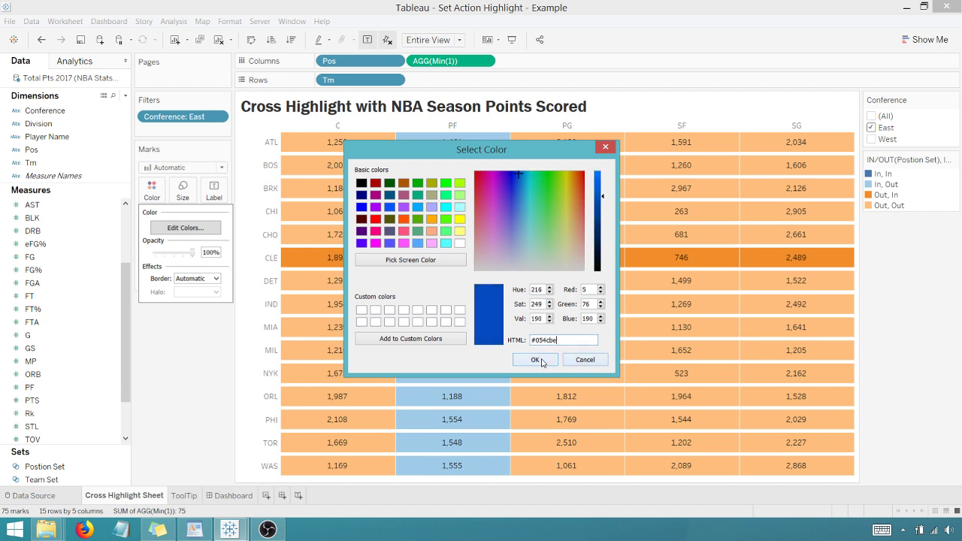
pyautogui.click(537, 361)
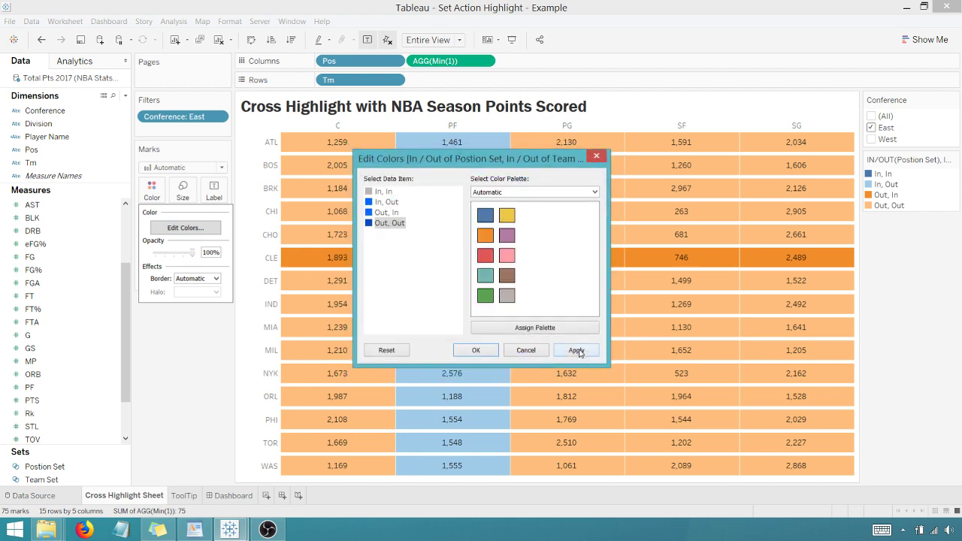
pyautogui.click(577, 350)
# - Close Edit Colors, test highlighting on the CLE/PF, BRK/PG and BOS/SG cells, then deselect
pyautogui.click(596, 156)
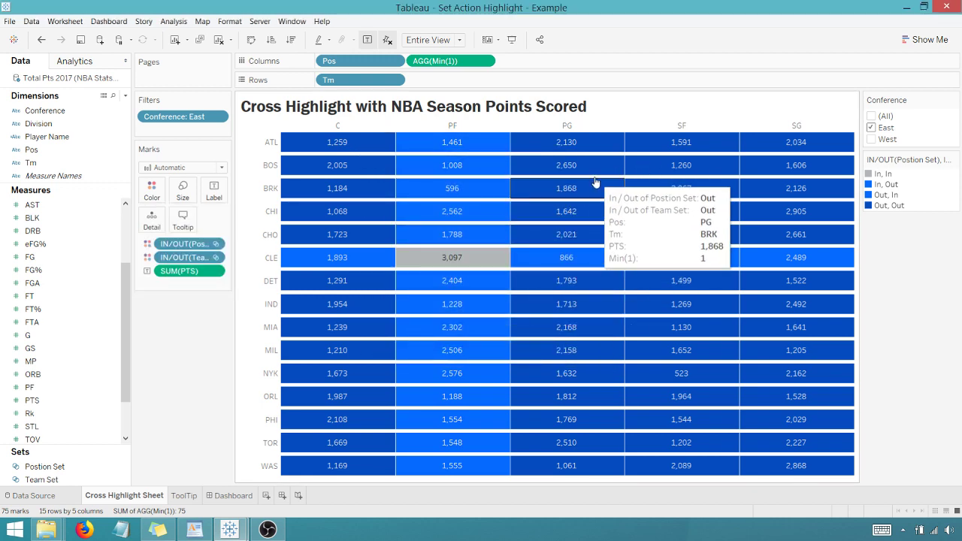
pyautogui.click(482, 262)
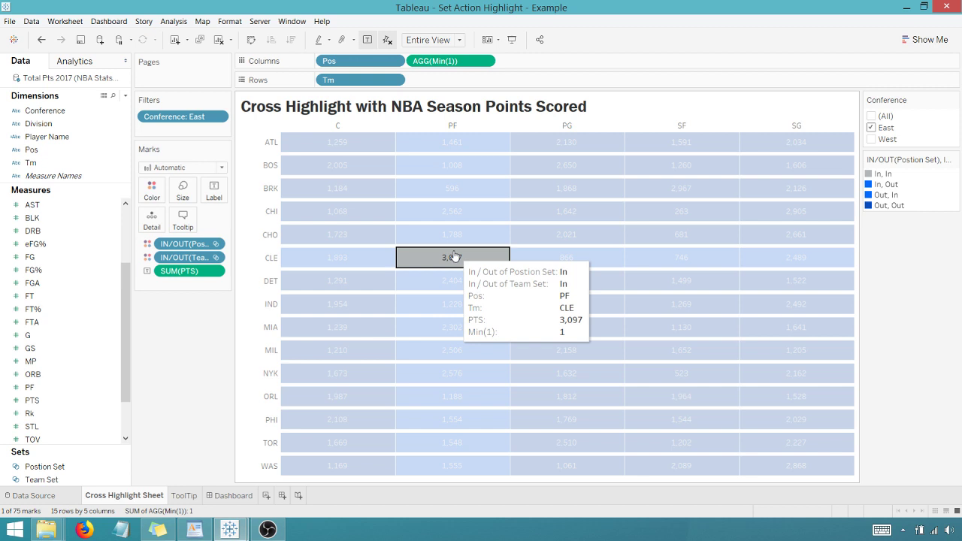
pyautogui.click(454, 256)
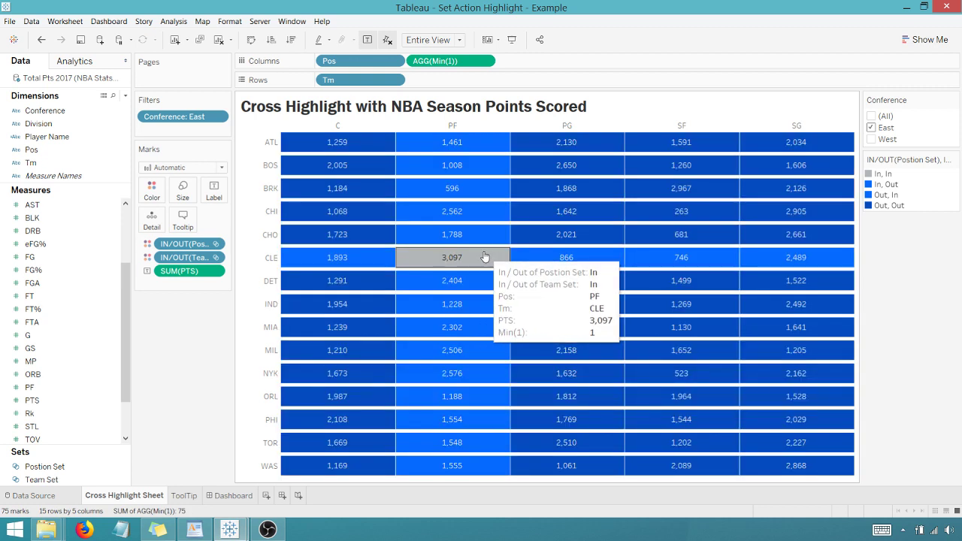
pyautogui.click(602, 188)
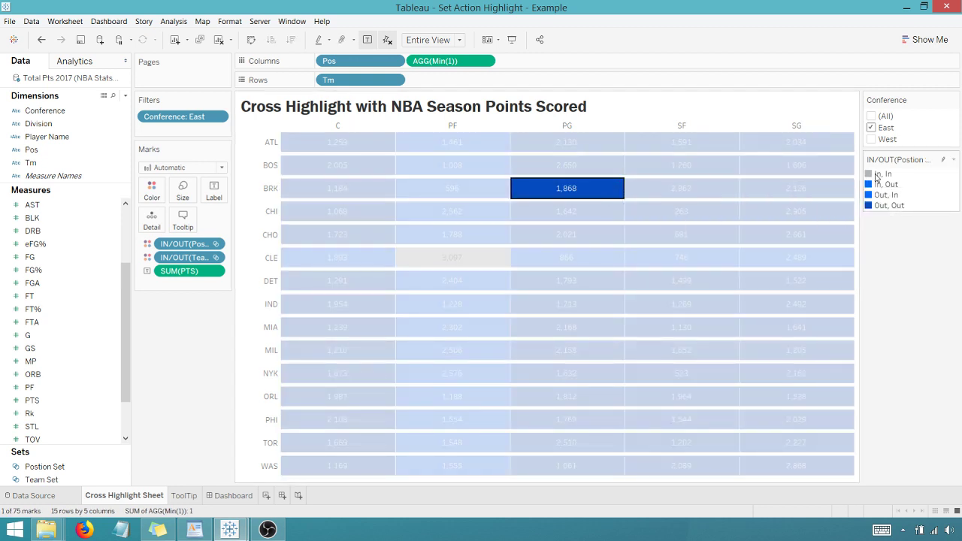
pyautogui.click(774, 188)
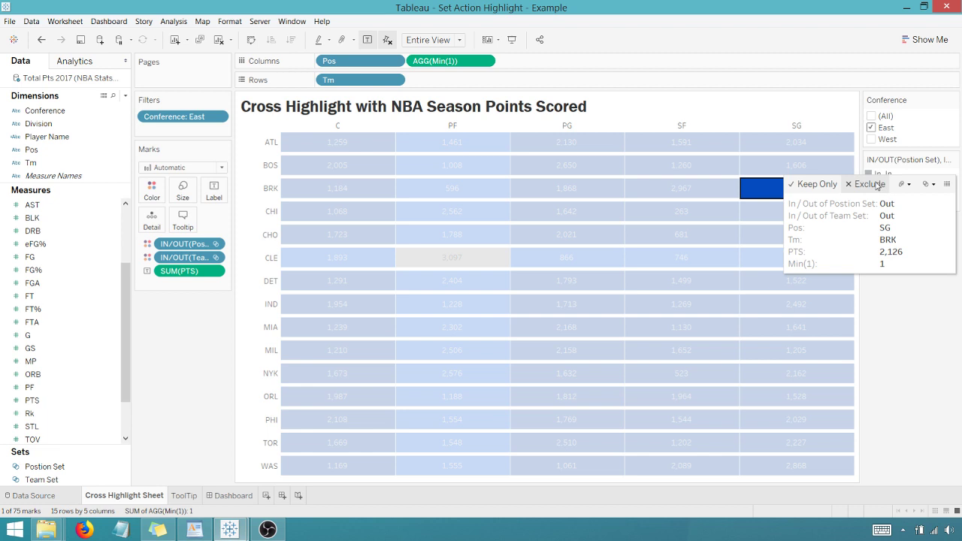
pyautogui.click(819, 167)
pyautogui.click(909, 324)
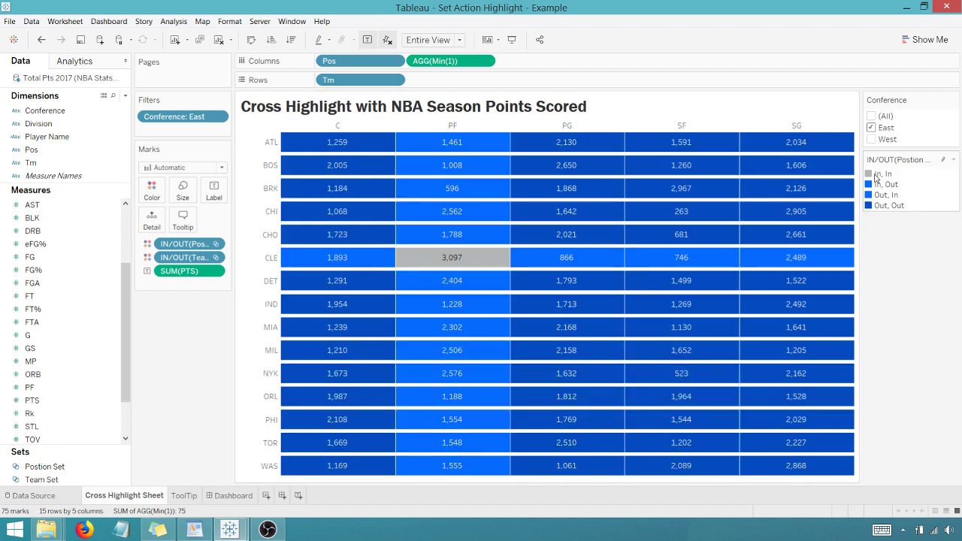
# - Reopen Edit Colors and change Out, Out to light grey #b3b7b8
pyautogui.doubleClick(879, 206)
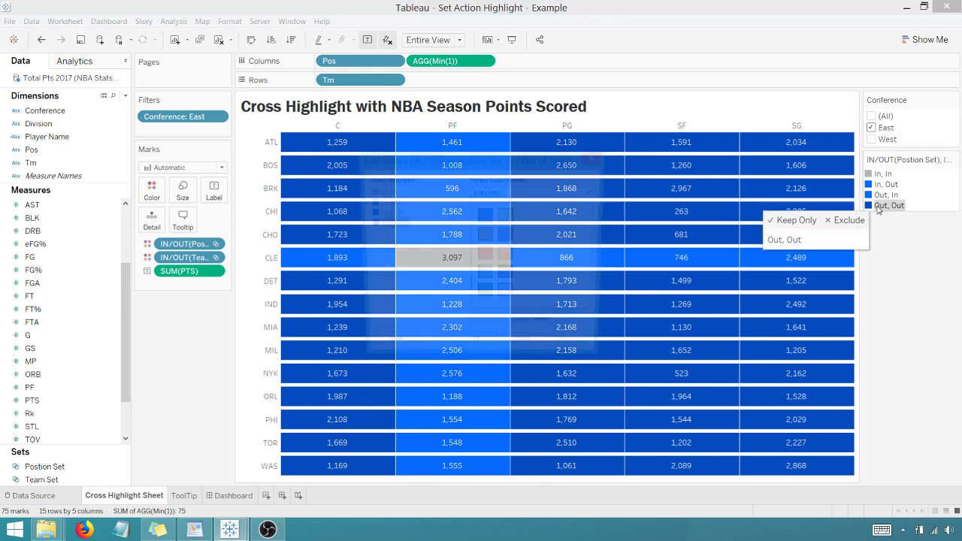
pyautogui.doubleClick(380, 224)
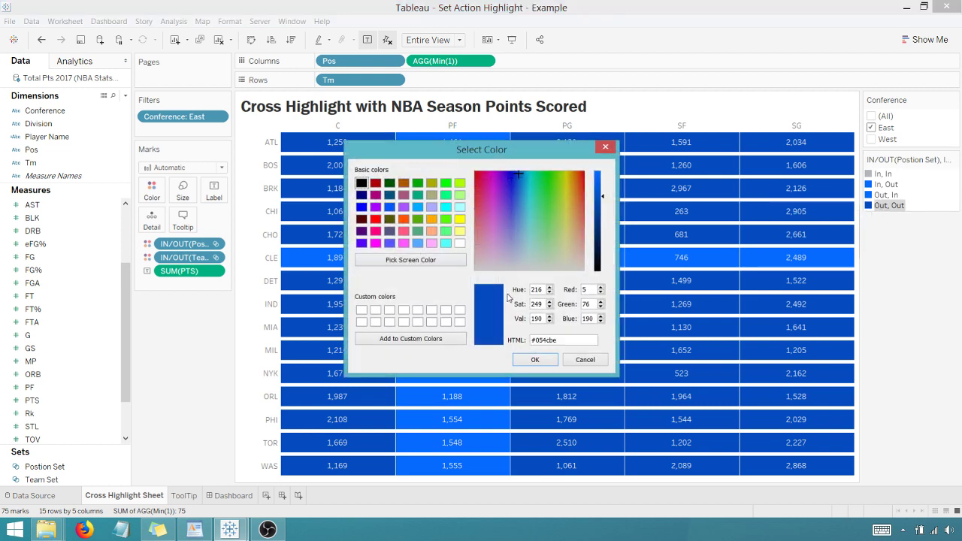
pyautogui.click(559, 342)
pyautogui.press('BackSpace')
pyautogui.press('BackSpace')
pyautogui.press('BackSpace')
pyautogui.press('BackSpace')
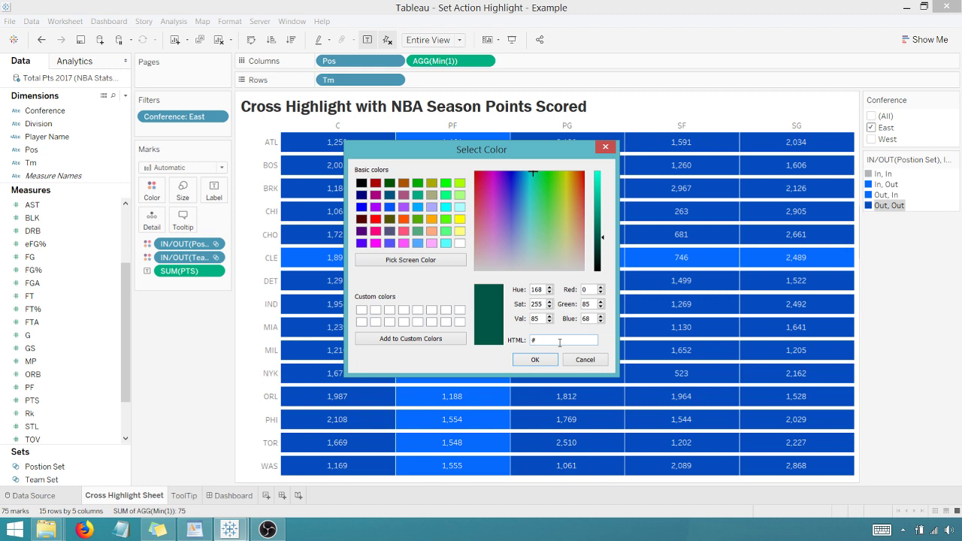
pyautogui.write('b3b7b8')
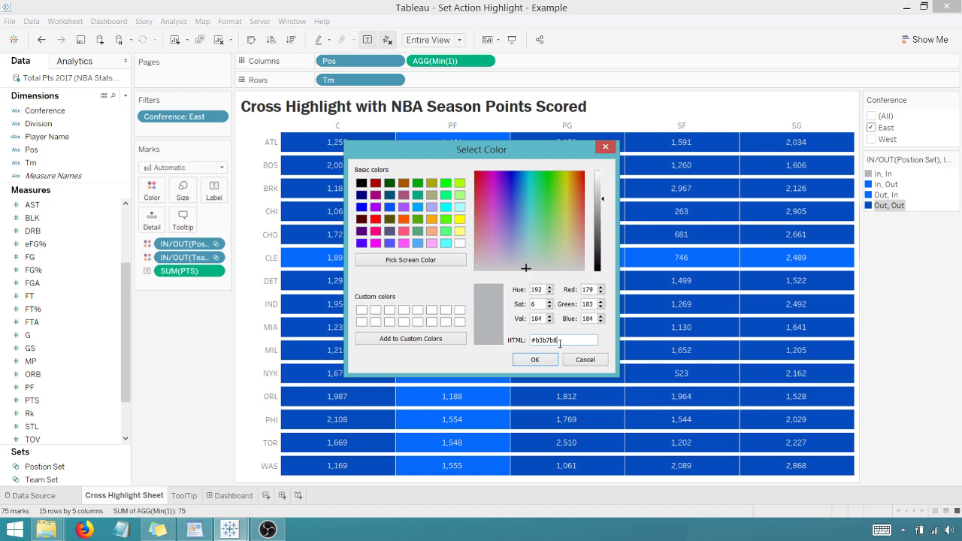
pyautogui.click(535, 359)
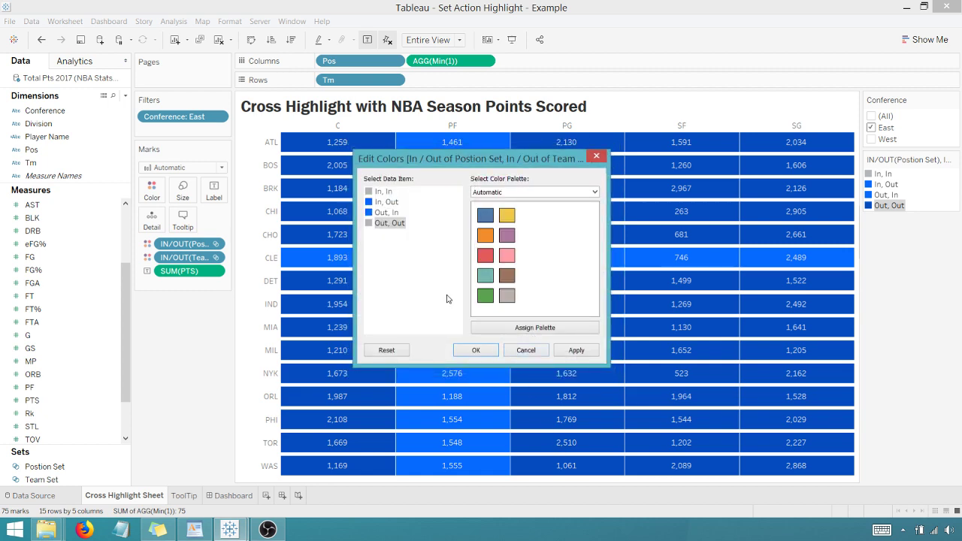
# - Change In, In to dark blue #054cbe, then apply and close the colour editor
pyautogui.doubleClick(383, 191)
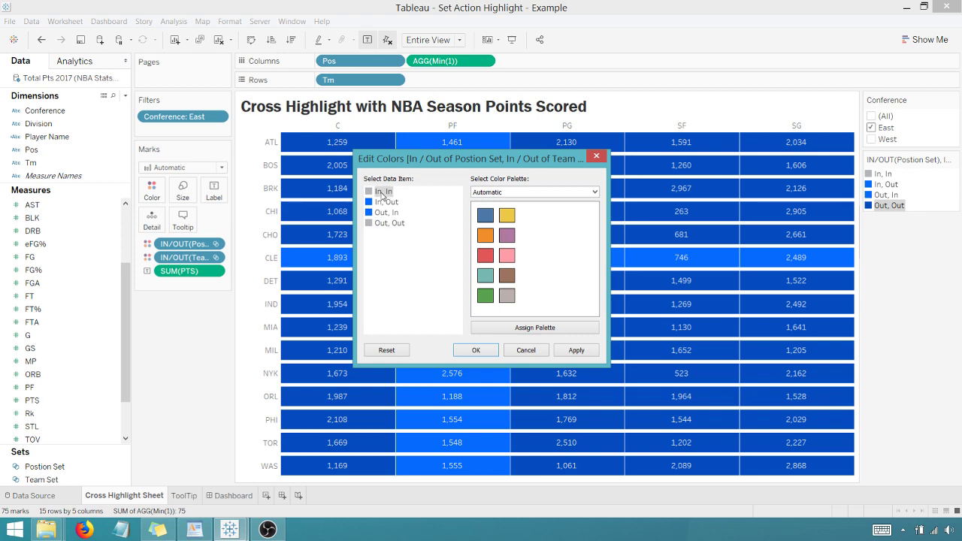
pyautogui.click(574, 338)
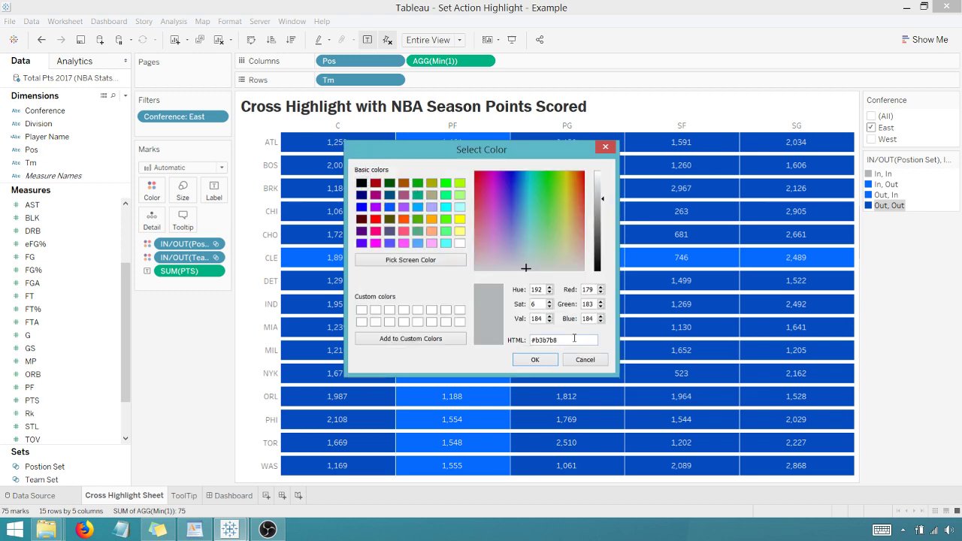
pyautogui.press('BackSpace')
pyautogui.press('BackSpace')
pyautogui.press('BackSpace')
pyautogui.press('BackSpace')
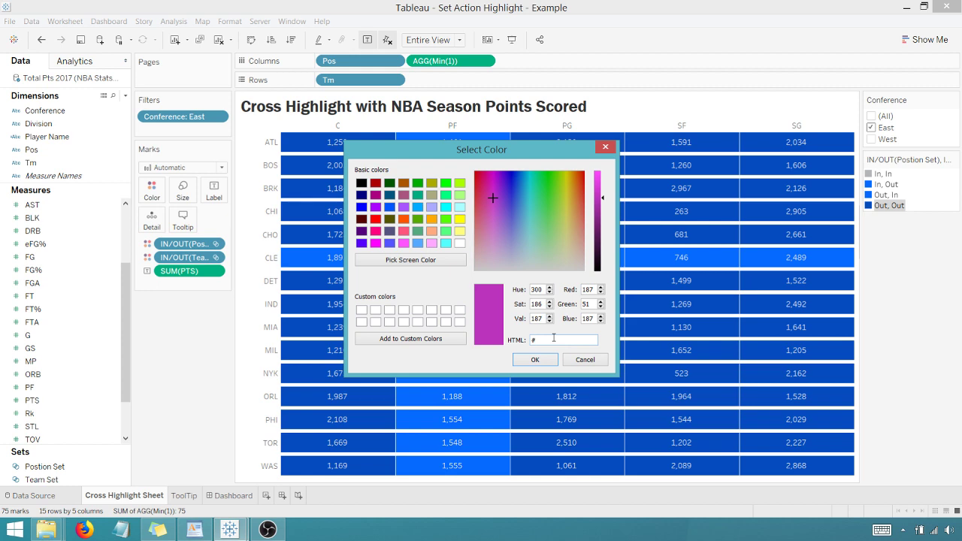
pyautogui.write('54cbe')
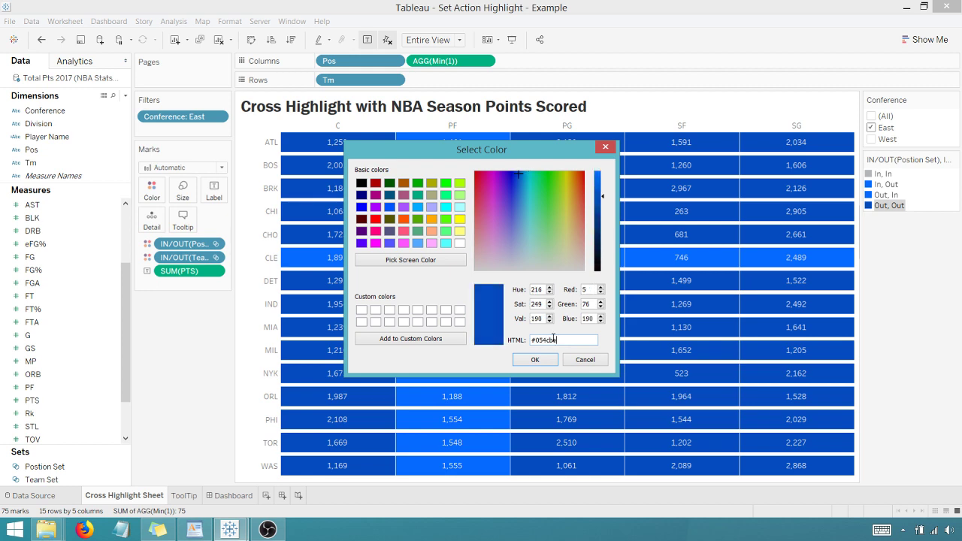
pyautogui.click(535, 359)
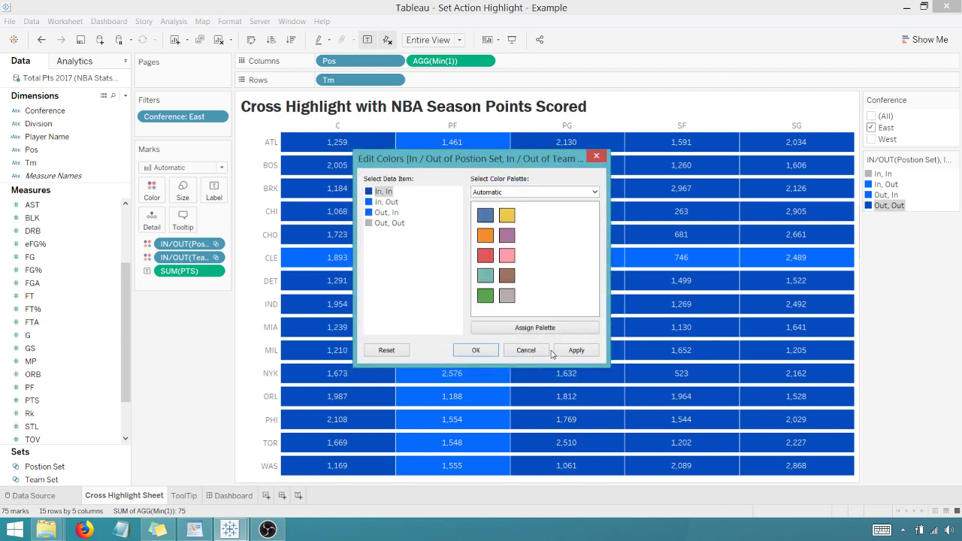
pyautogui.click(561, 350)
pyautogui.click(476, 350)
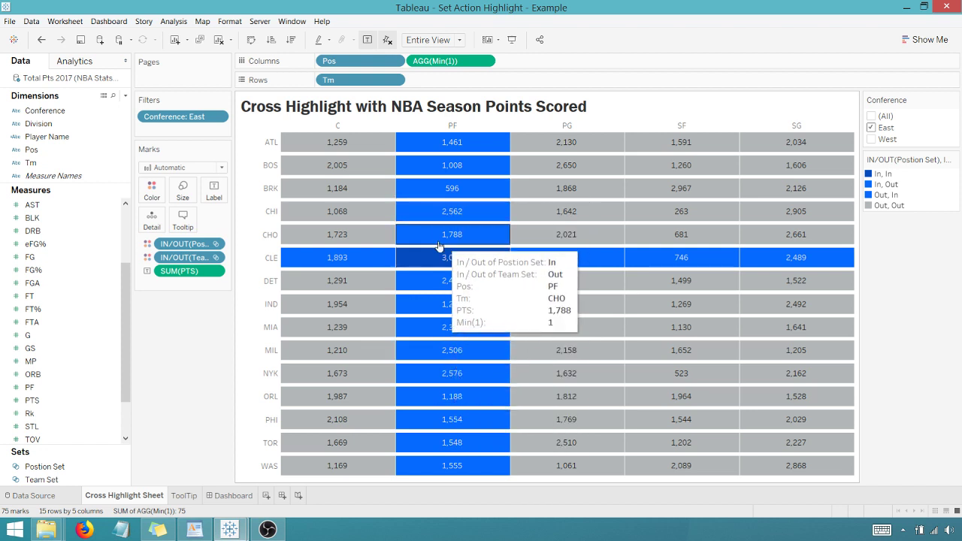
# - On the Dashboard, add a Horizontal container holding the Cross Highlight Sheet
pyautogui.click(218, 498)
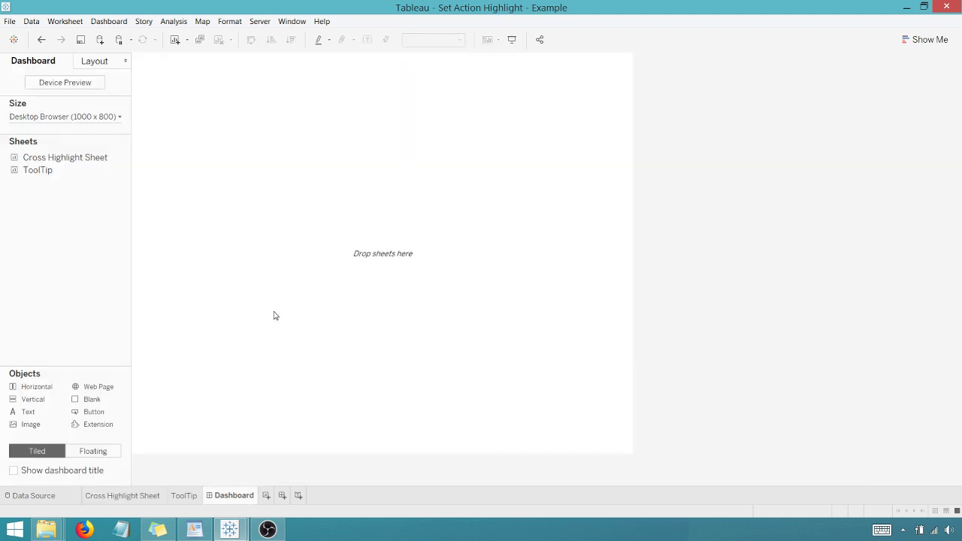
pyautogui.hotkey('alt', 'Tab')
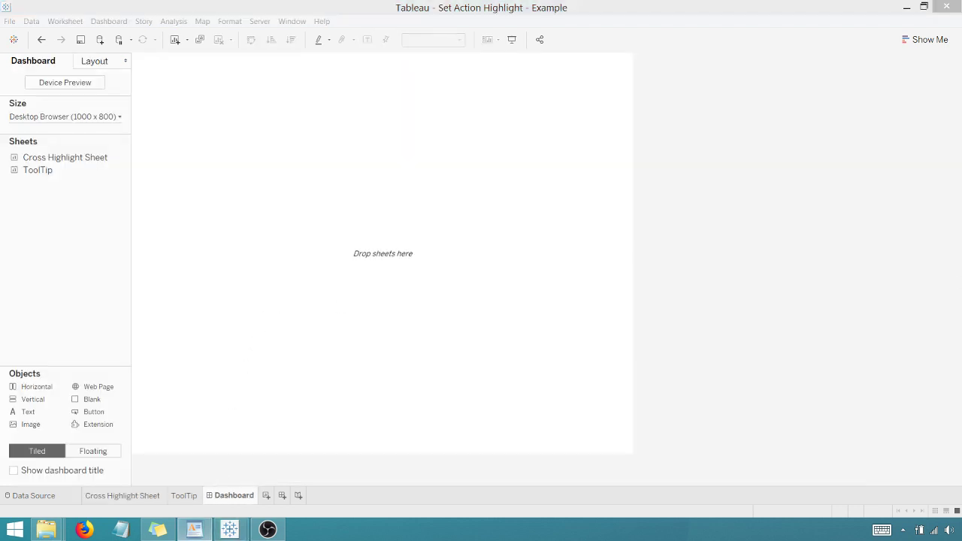
pyautogui.moveTo(28, 388); pyautogui.dragTo(233, 308)
pyautogui.moveTo(38, 386); pyautogui.dragTo(631, 224)
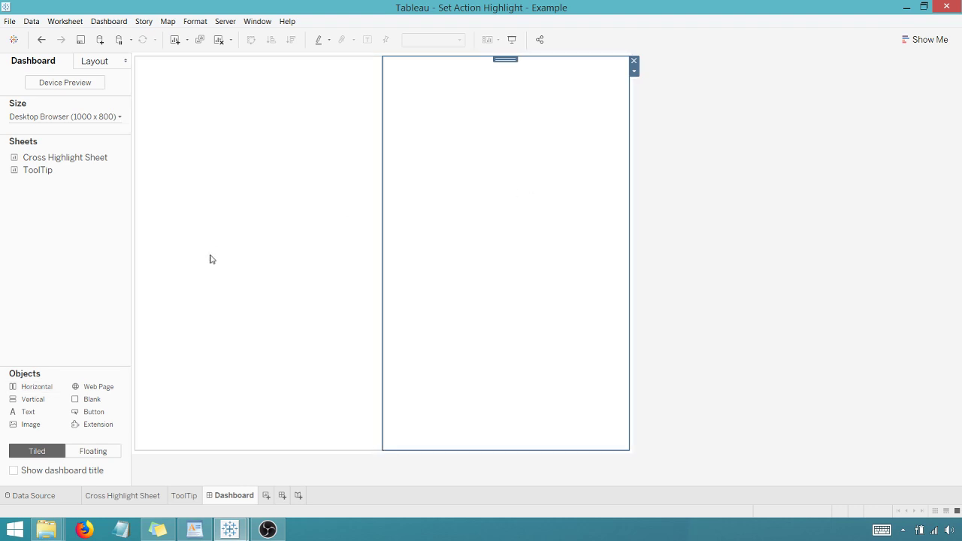
pyautogui.moveTo(58, 162)
pyautogui.moveTo(58, 161); pyautogui.dragTo(231, 185)
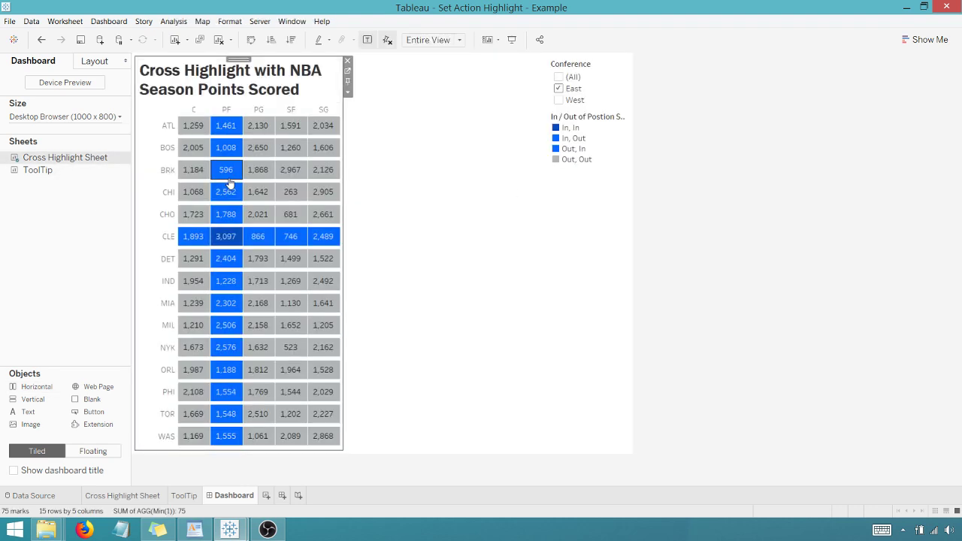
# - Remove the blank and colour legend, move the Conference filter beside the grid, and widen the grid
pyautogui.click(368, 251)
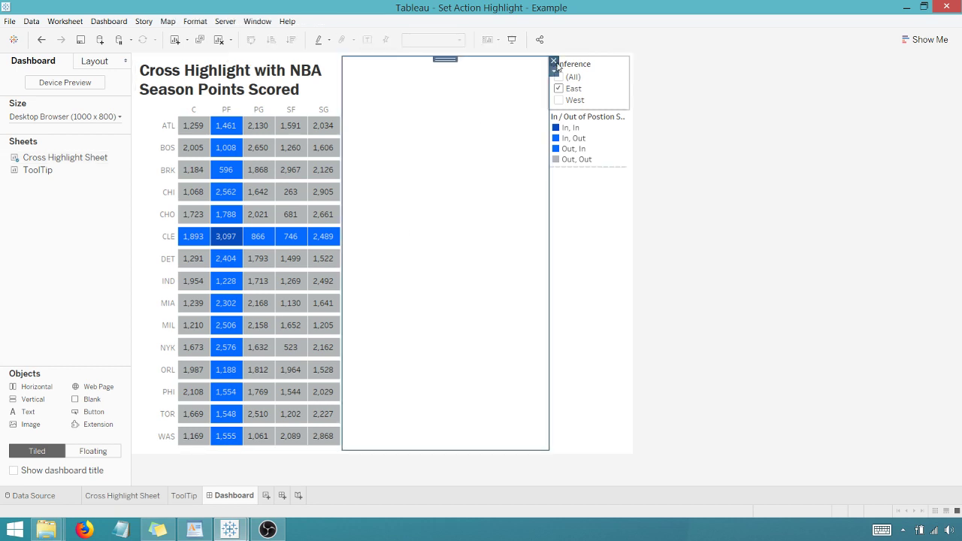
pyautogui.click(554, 61)
pyautogui.click(607, 120)
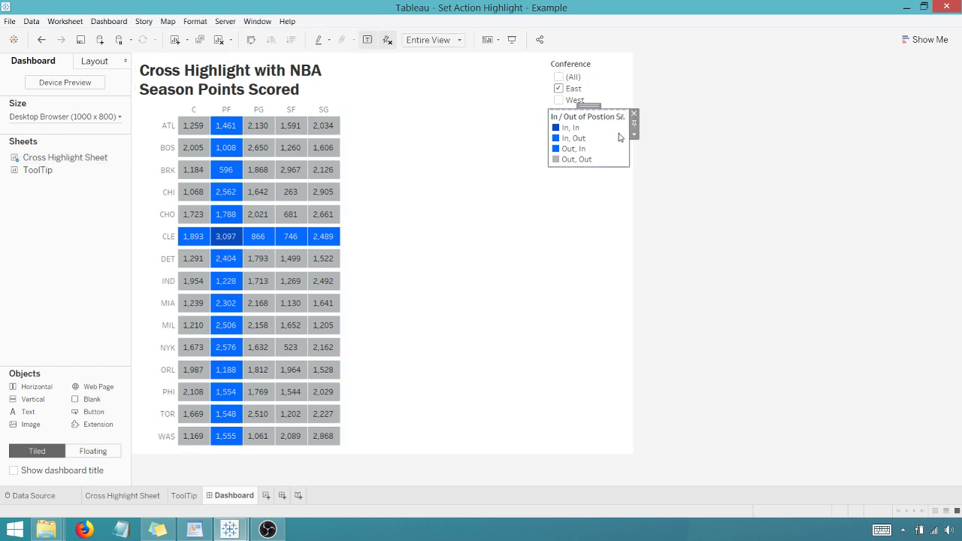
pyautogui.click(634, 118)
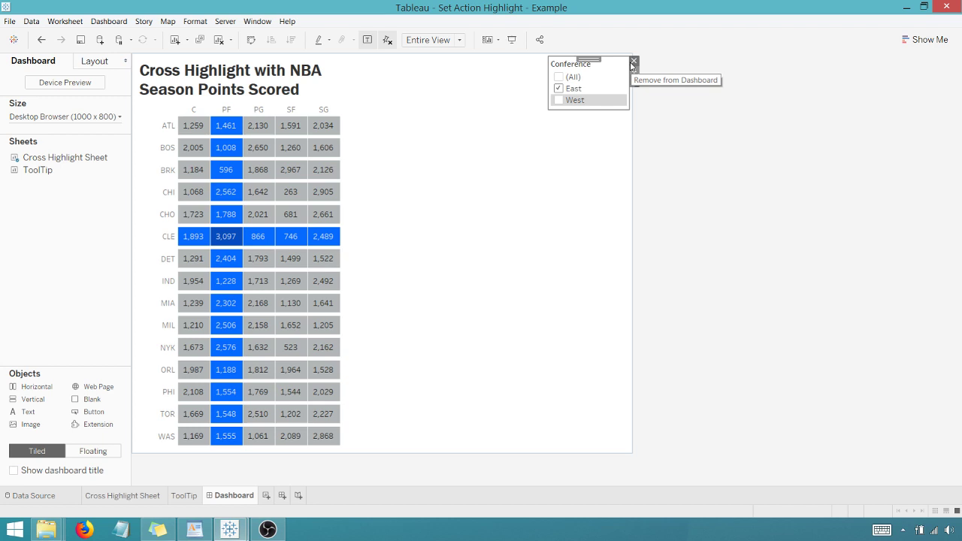
pyautogui.moveTo(594, 59); pyautogui.dragTo(501, 77)
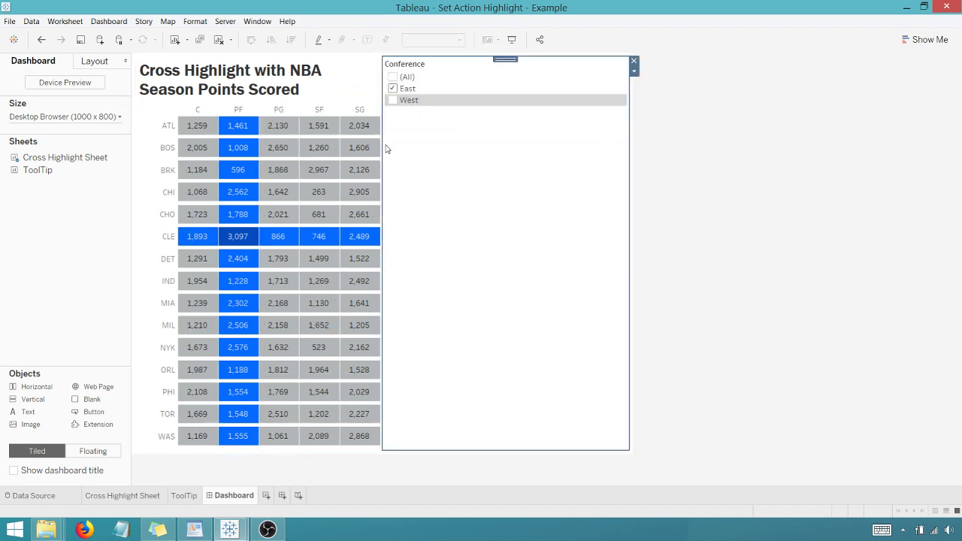
pyautogui.moveTo(382, 150); pyautogui.dragTo(582, 152)
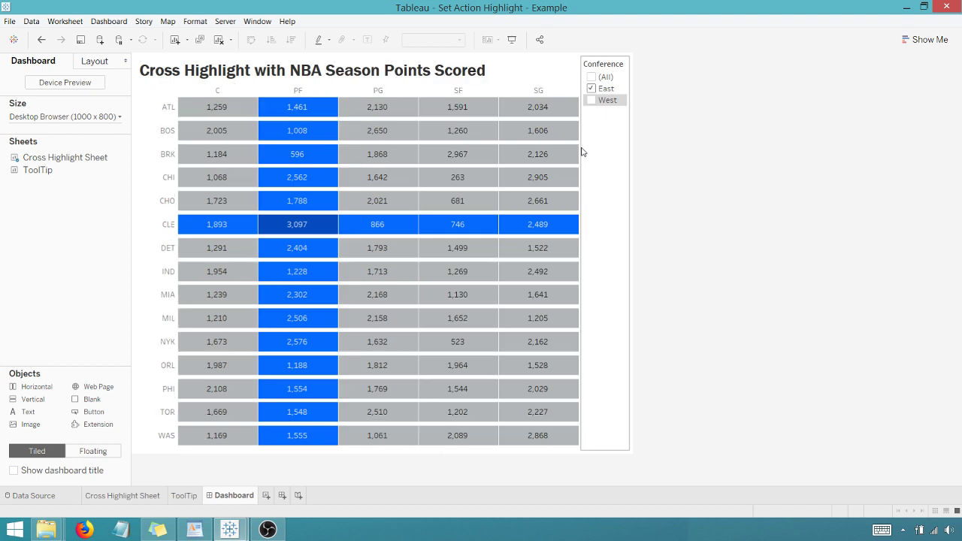
# - Change the dashboard size from Fixed size to Automatic
pyautogui.click(119, 117)
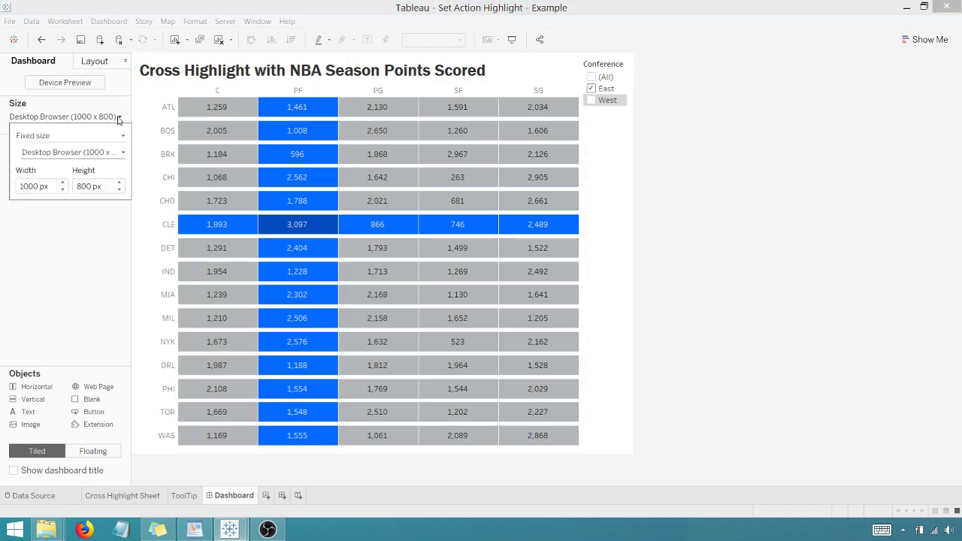
pyautogui.click(121, 137)
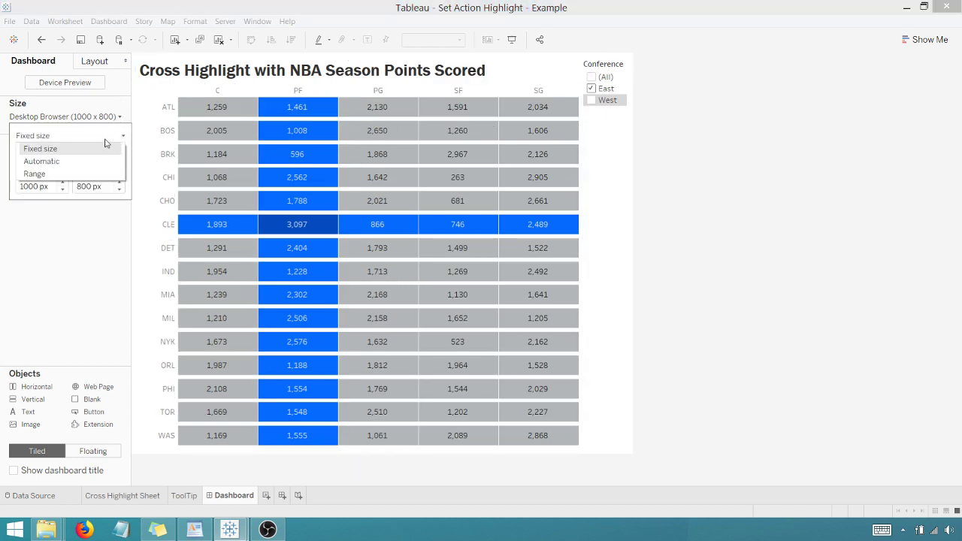
pyautogui.click(69, 161)
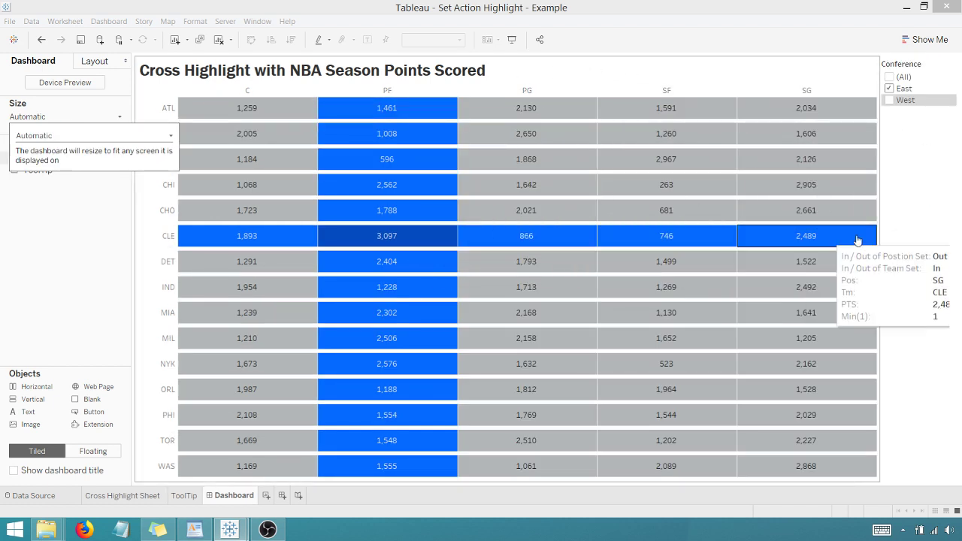
pyautogui.click(906, 216)
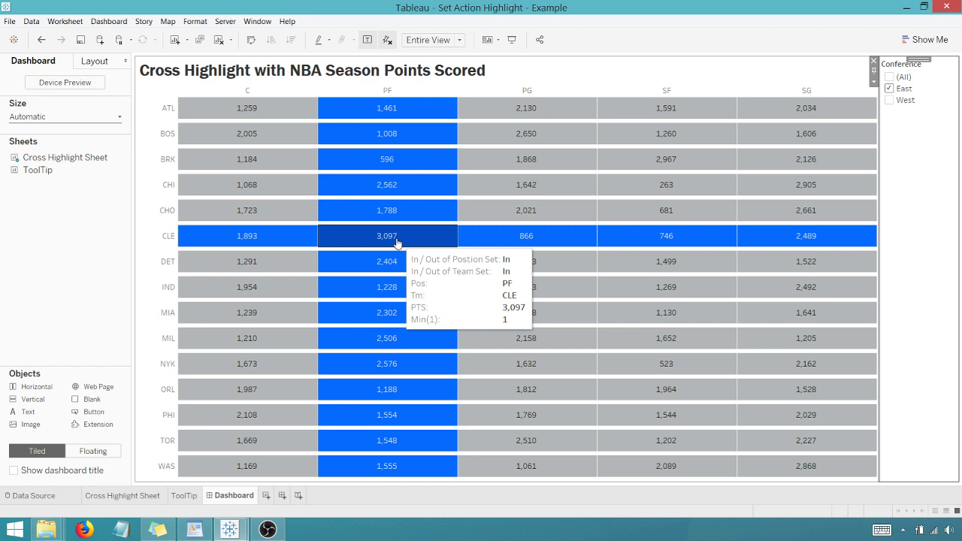
pyautogui.click(109, 21)
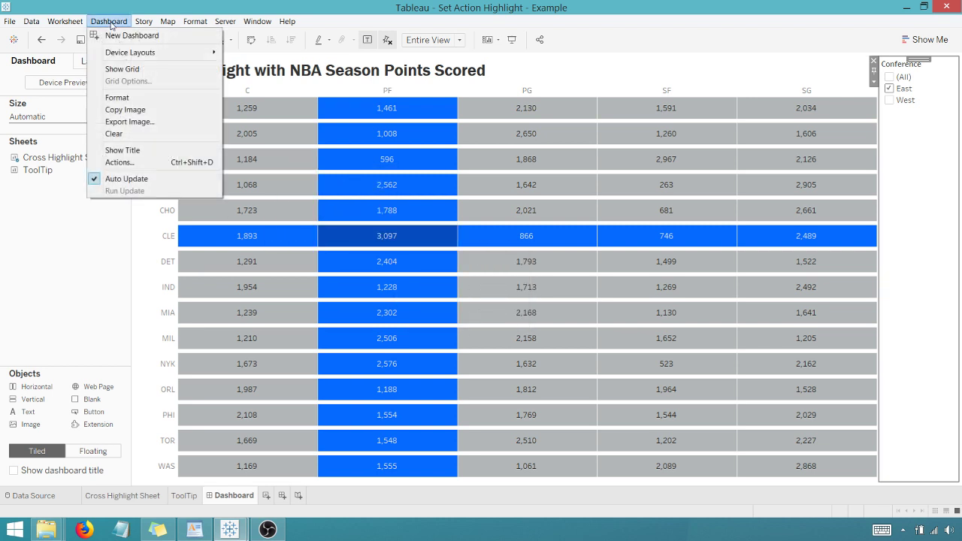
# - Add Change Set Values action 'Team Set Action' on hover, targeting Total Pts 2017 Team Set, keeping values
pyautogui.click(120, 162)
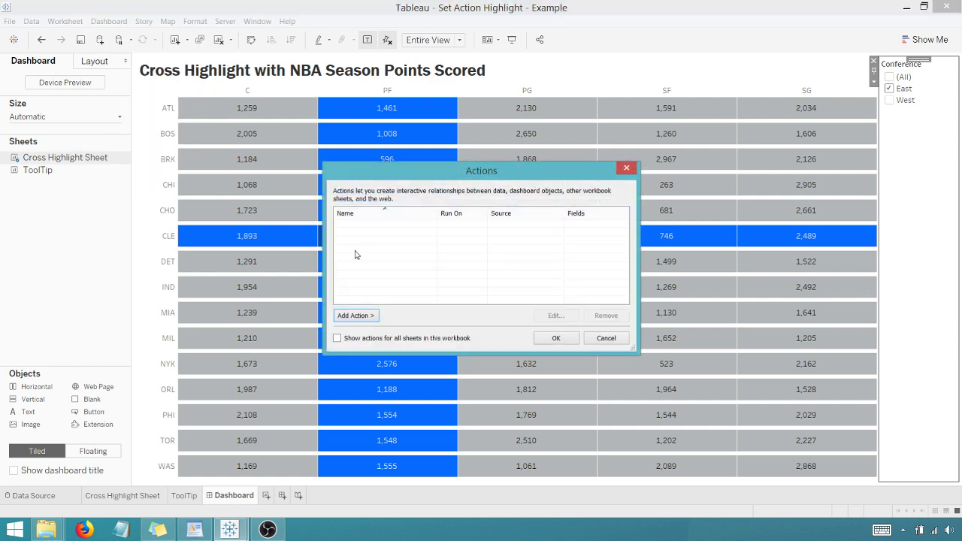
pyautogui.click(368, 316)
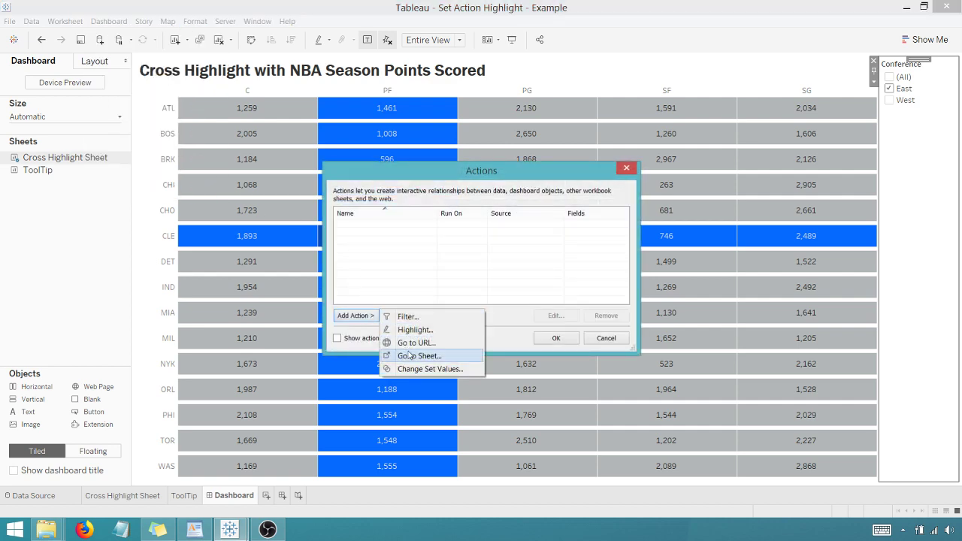
pyautogui.click(425, 369)
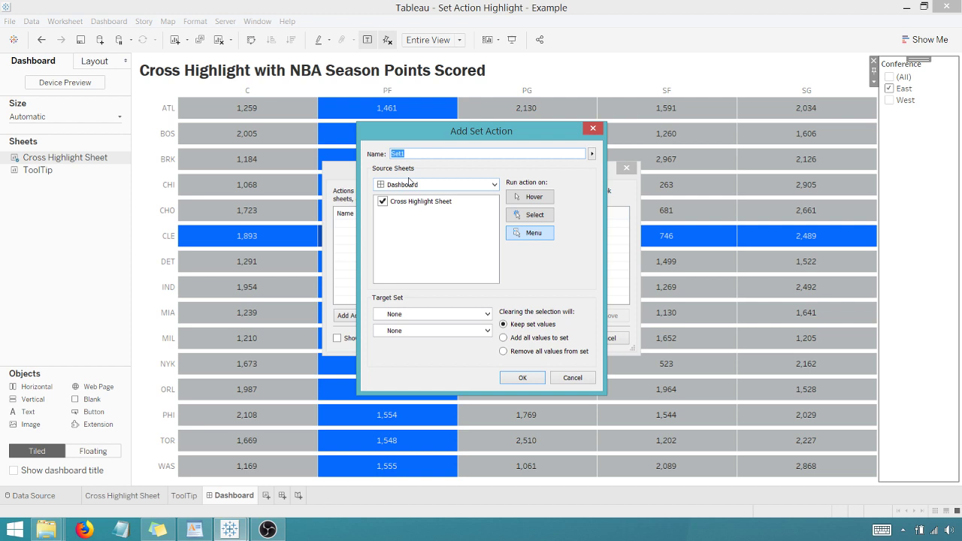
pyautogui.moveTo(419, 153); pyautogui.dragTo(391, 157)
pyautogui.write('Team')
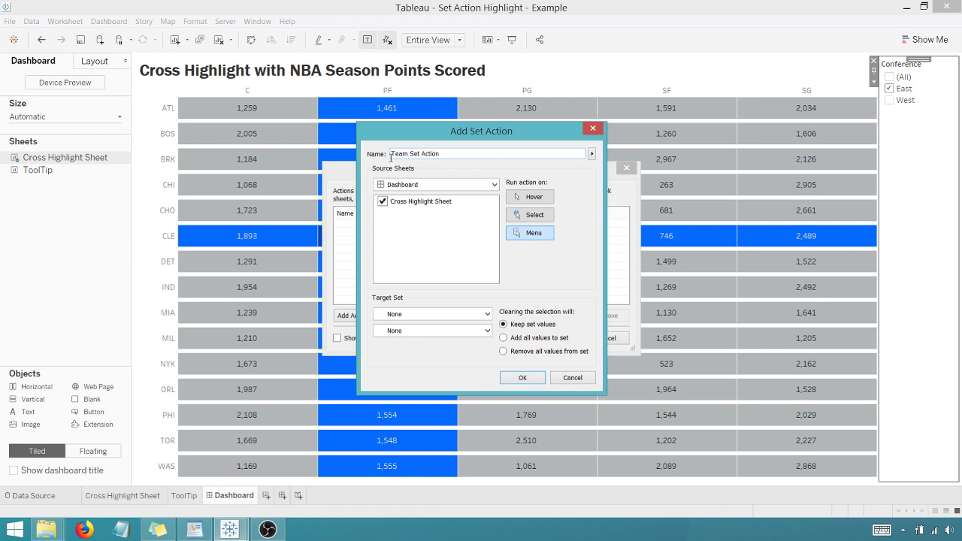
pyautogui.click(530, 197)
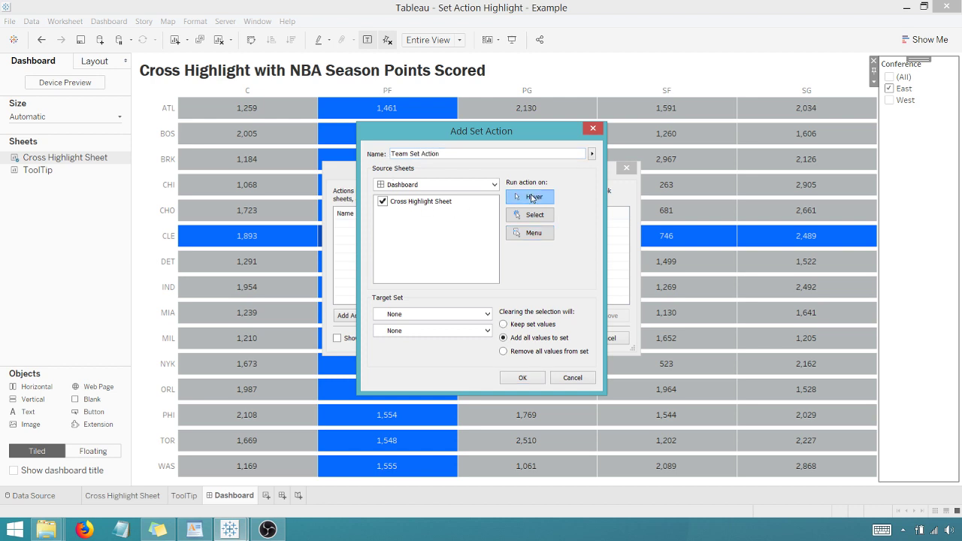
pyautogui.click(487, 314)
pyautogui.click(432, 335)
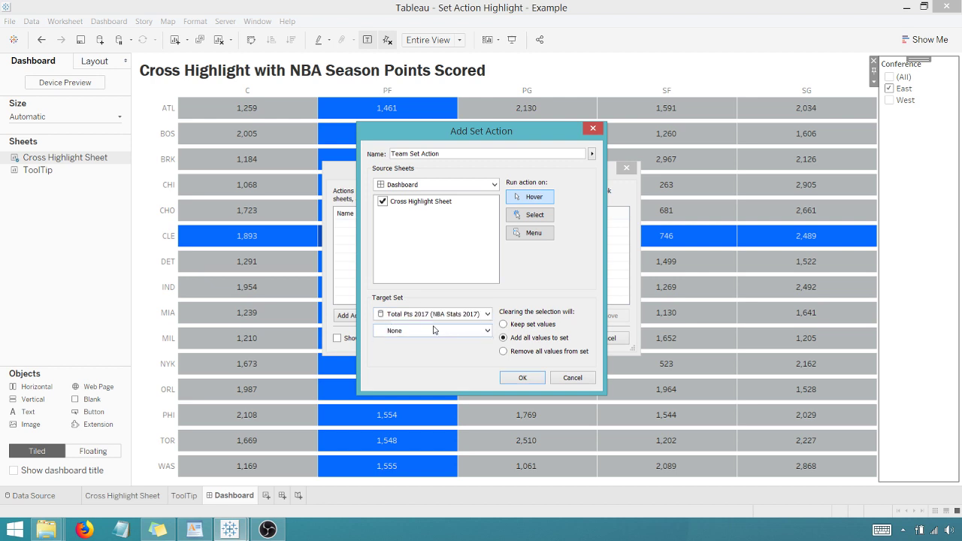
pyautogui.click(487, 331)
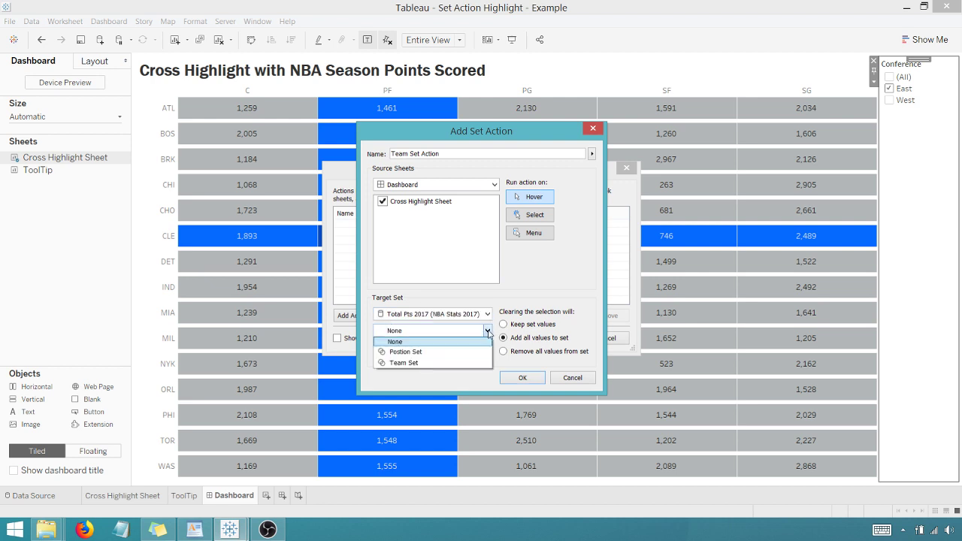
pyautogui.click(419, 363)
pyautogui.click(504, 325)
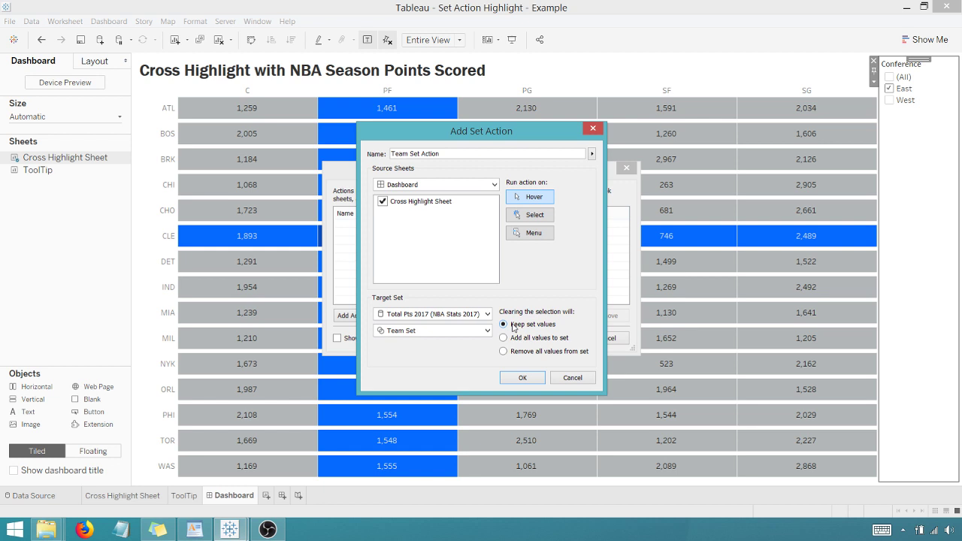
pyautogui.click(523, 379)
# - Add a hover Change Set Values action 'Position Set Action' targeting the Total Pts 2017 Position Set
pyautogui.click(362, 316)
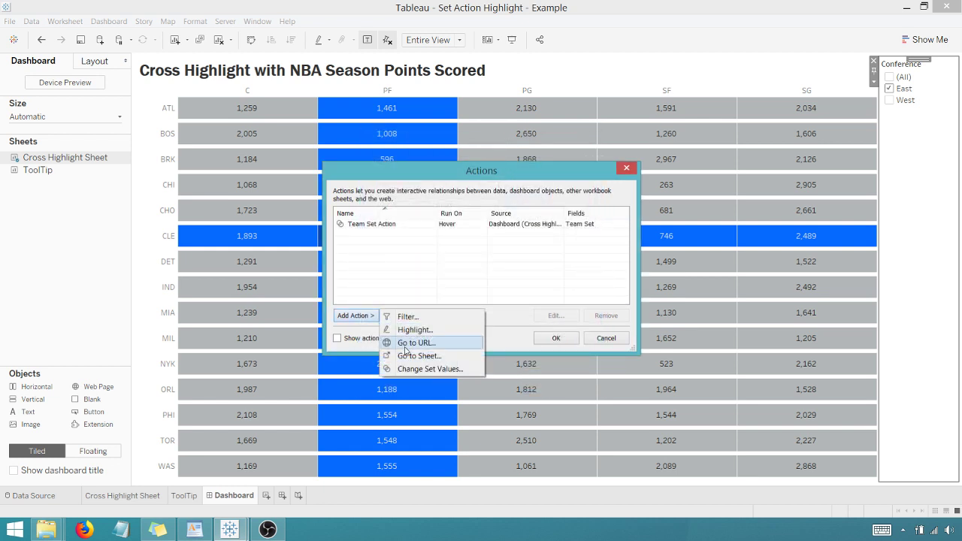
pyautogui.click(414, 369)
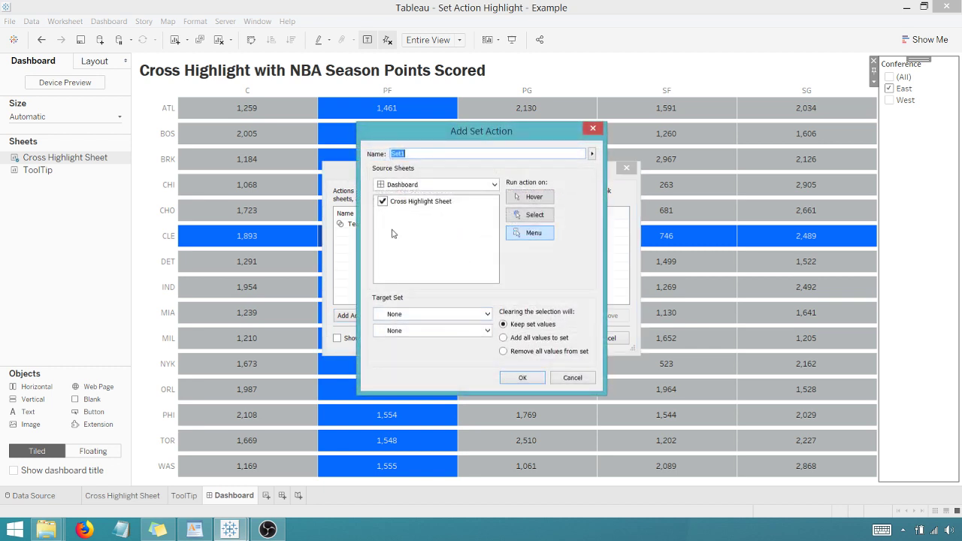
pyautogui.click(431, 316)
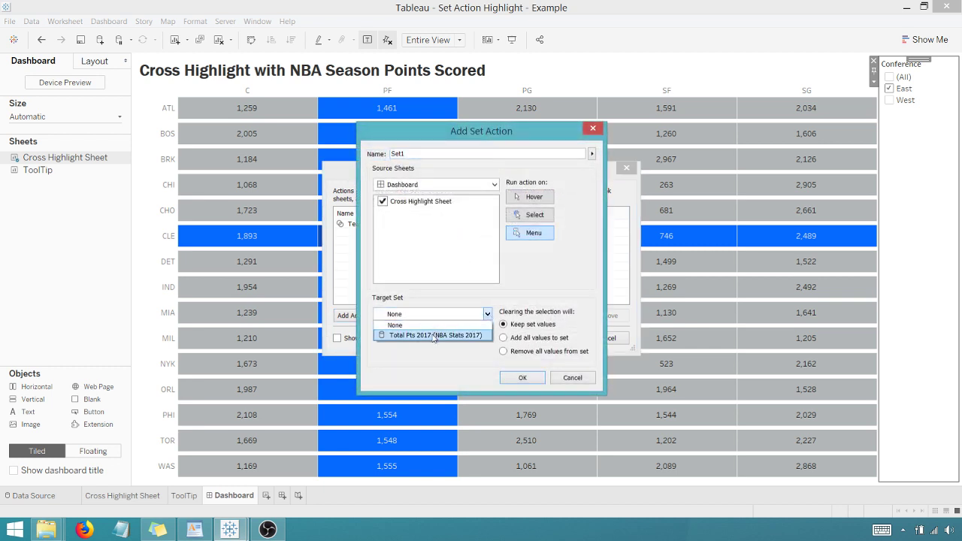
pyautogui.click(433, 335)
pyautogui.click(487, 331)
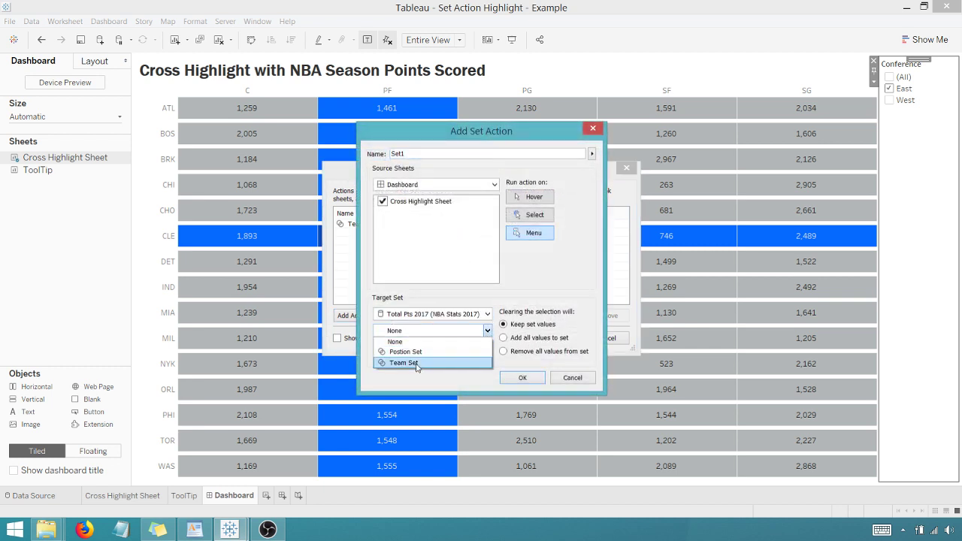
pyautogui.click(410, 352)
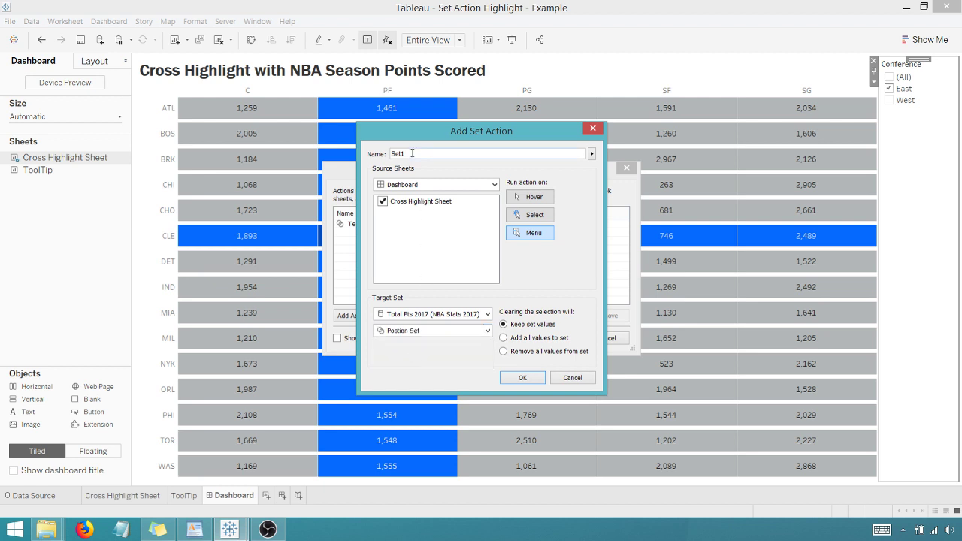
pyautogui.write('Position')
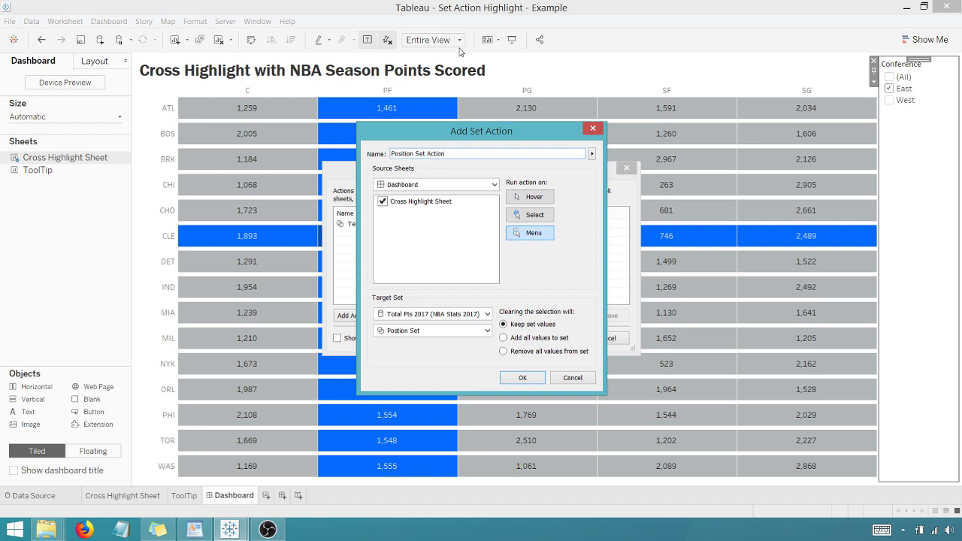
pyautogui.click(528, 199)
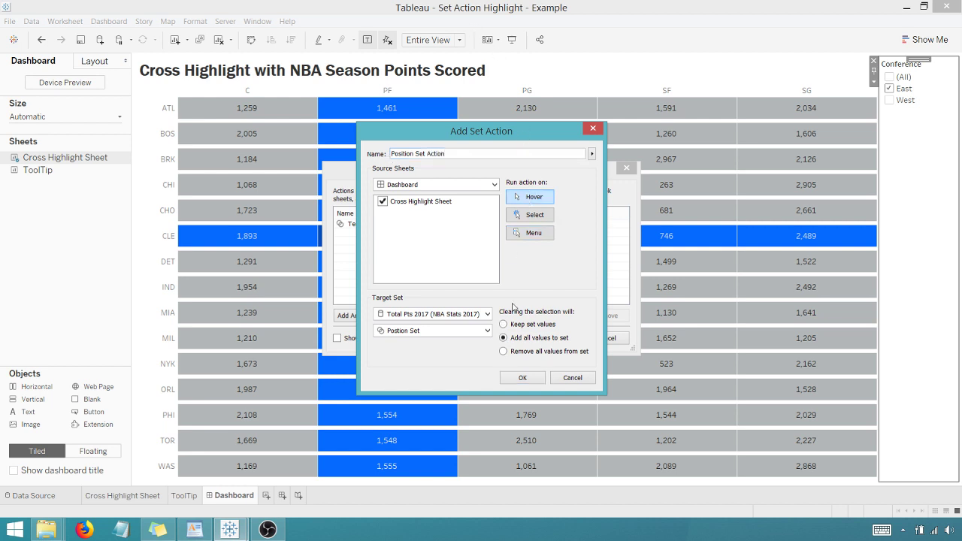
pyautogui.click(538, 378)
# - Close the Actions list and hover over several grid cells to check the row-and-column highlight
pyautogui.click(551, 338)
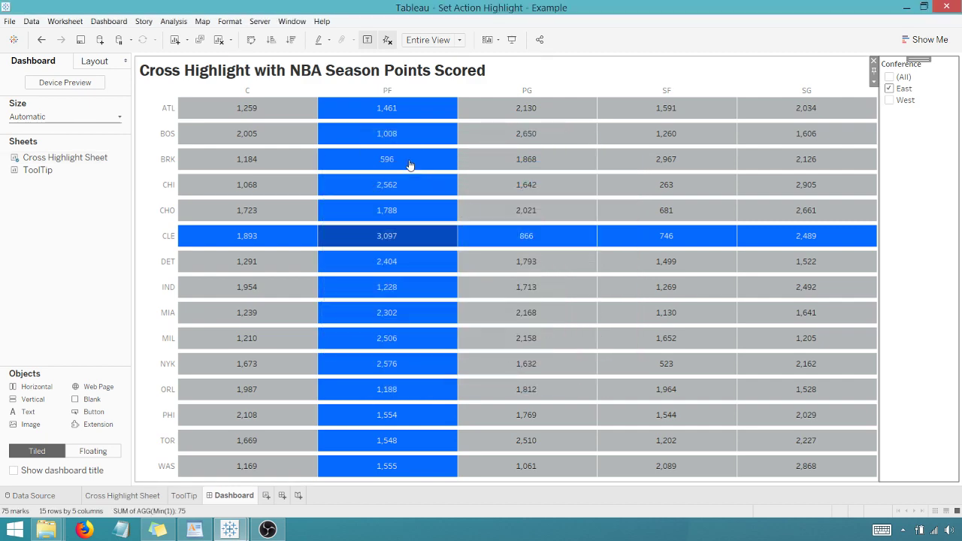
pyautogui.moveTo(388, 133)
pyautogui.moveTo(503, 141)
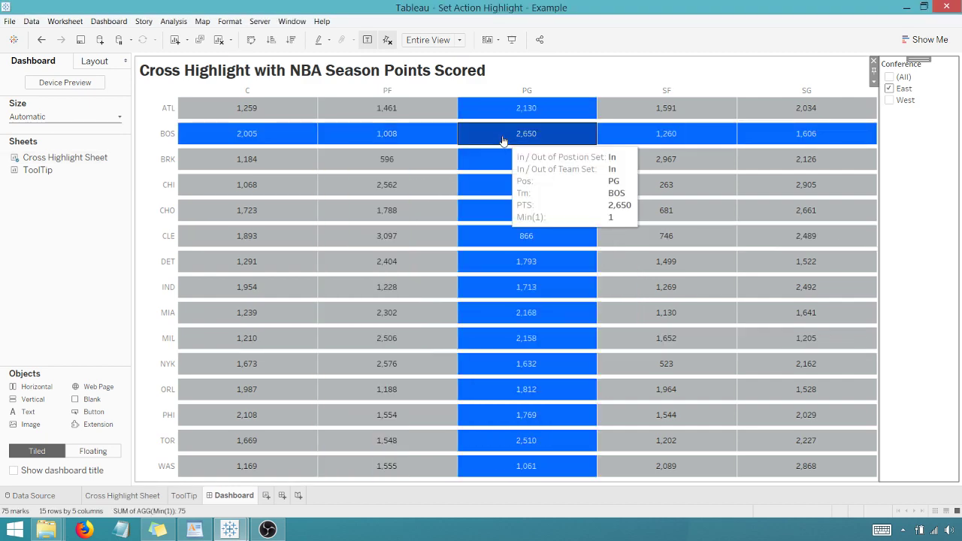
pyautogui.moveTo(618, 293)
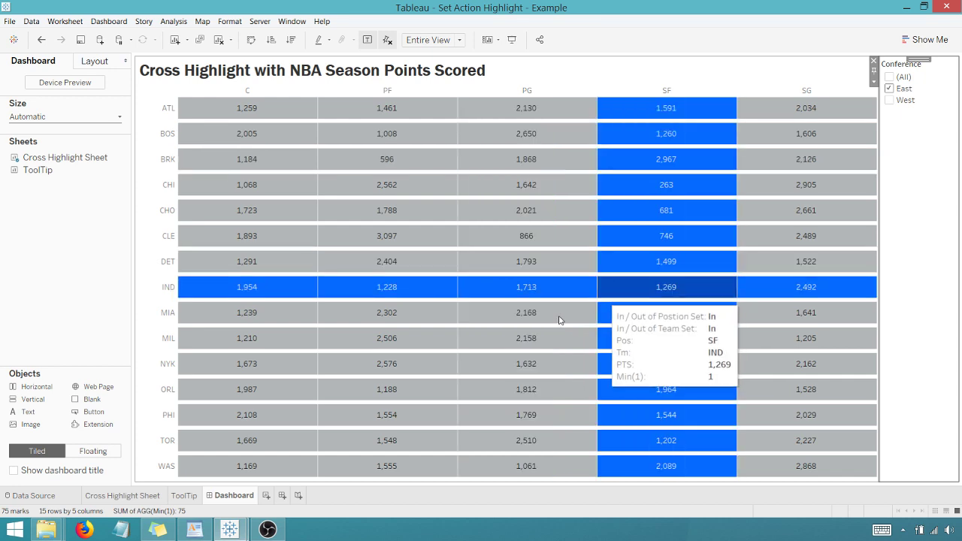
pyautogui.moveTo(411, 268)
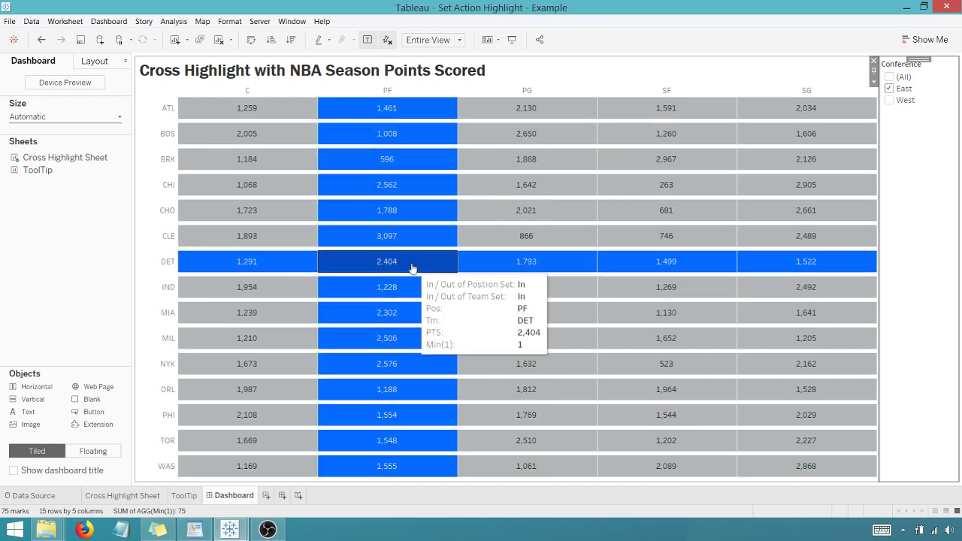
# - On Cross Highlight Sheet, replace the tooltip text with the inserted ToolTip sheet
pyautogui.click(132, 497)
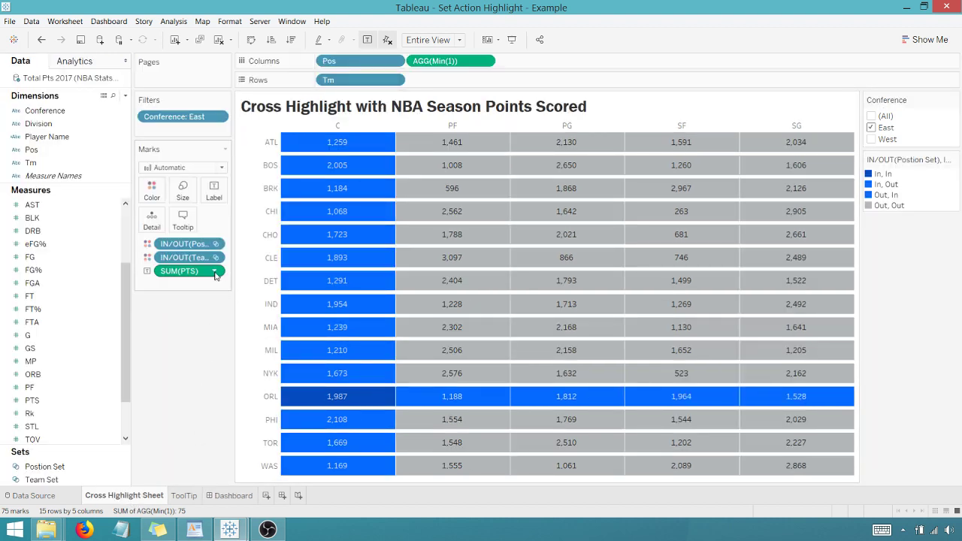
pyautogui.click(183, 219)
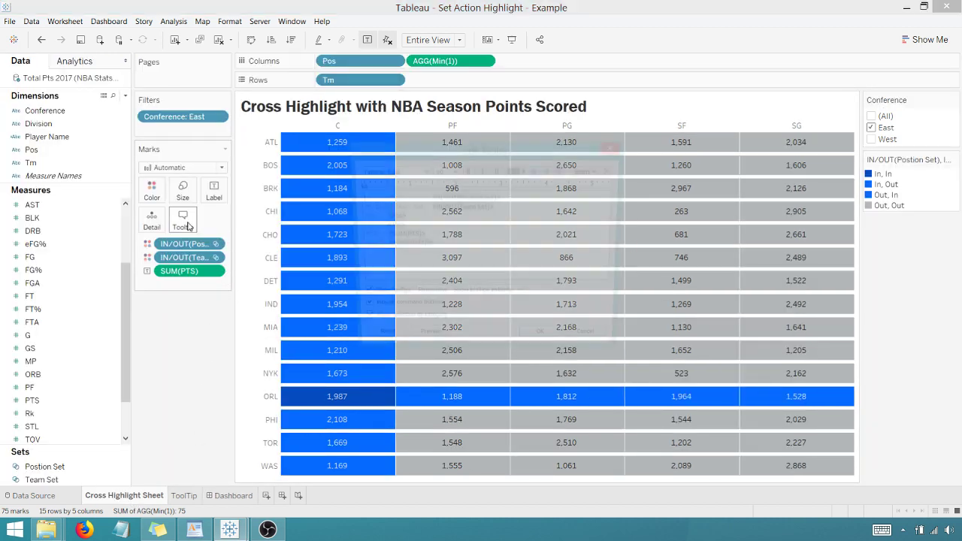
pyautogui.moveTo(430, 245); pyautogui.dragTo(350, 196)
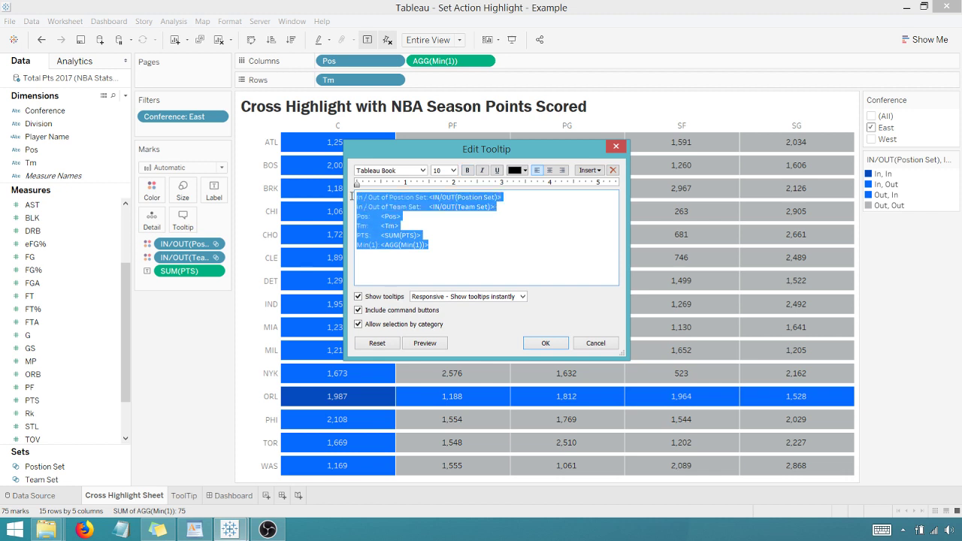
pyautogui.press('Delete')
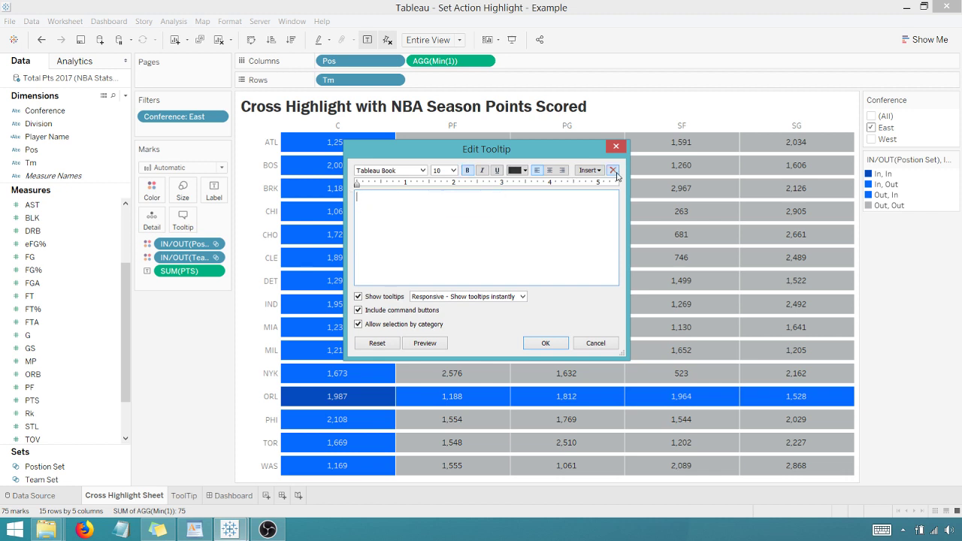
pyautogui.click(589, 170)
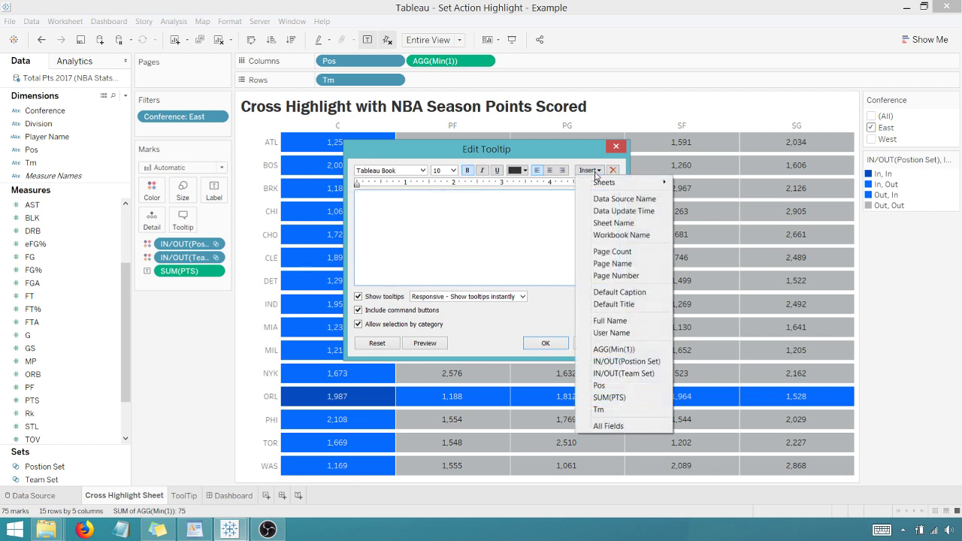
pyautogui.moveTo(605, 188)
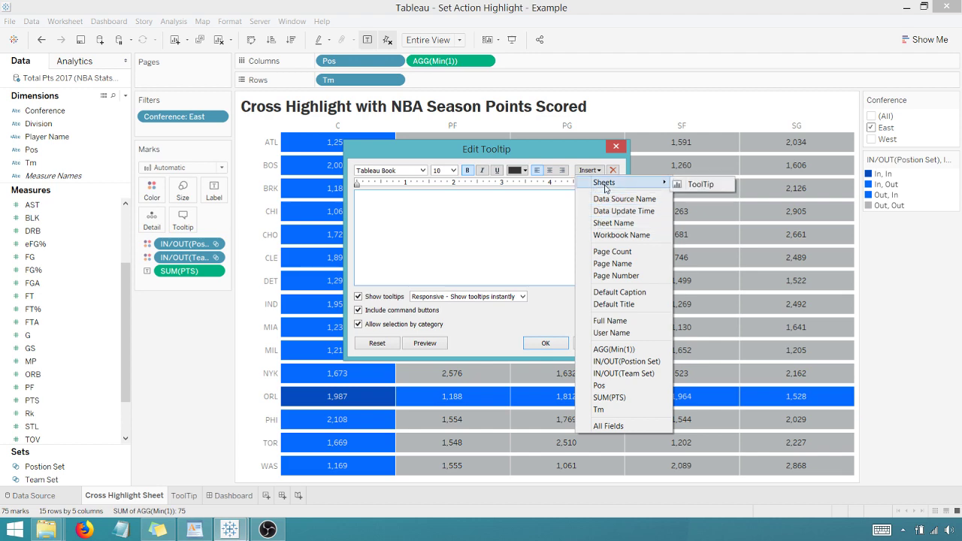
pyautogui.click(692, 188)
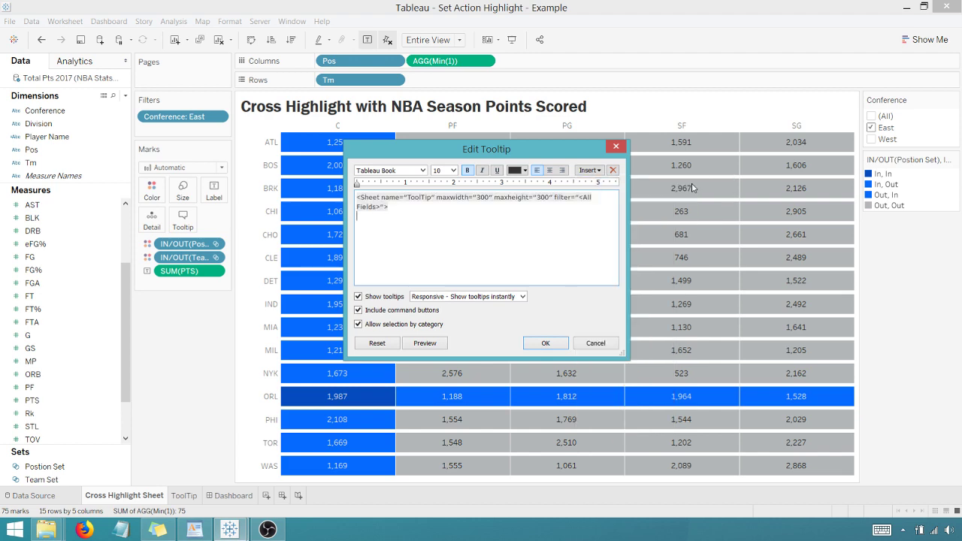
pyautogui.click(545, 343)
pyautogui.moveTo(479, 242)
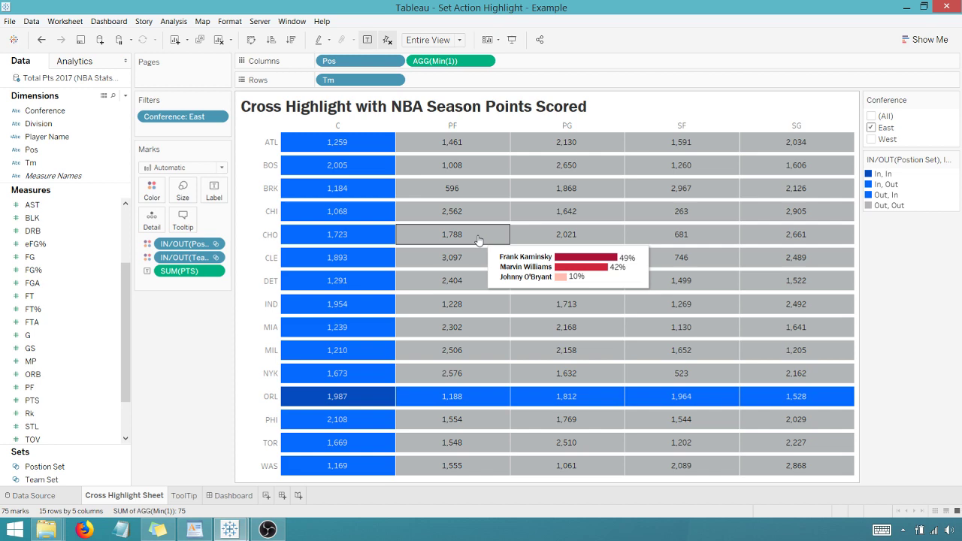
# - Switch to the ToolTip worksheet showing players' SUM(PTS) bars with percent-of-total labels
pyautogui.click(184, 496)
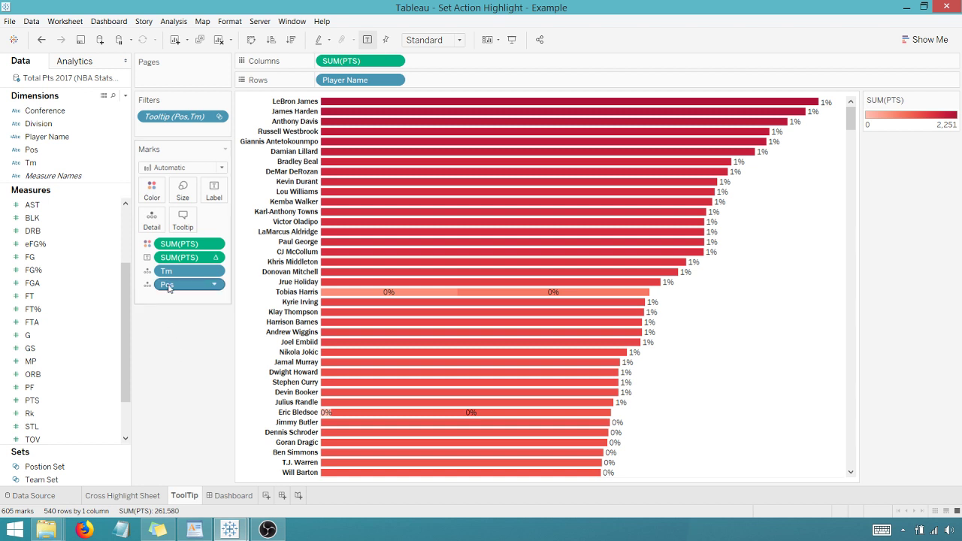
pyautogui.moveTo(190, 263)
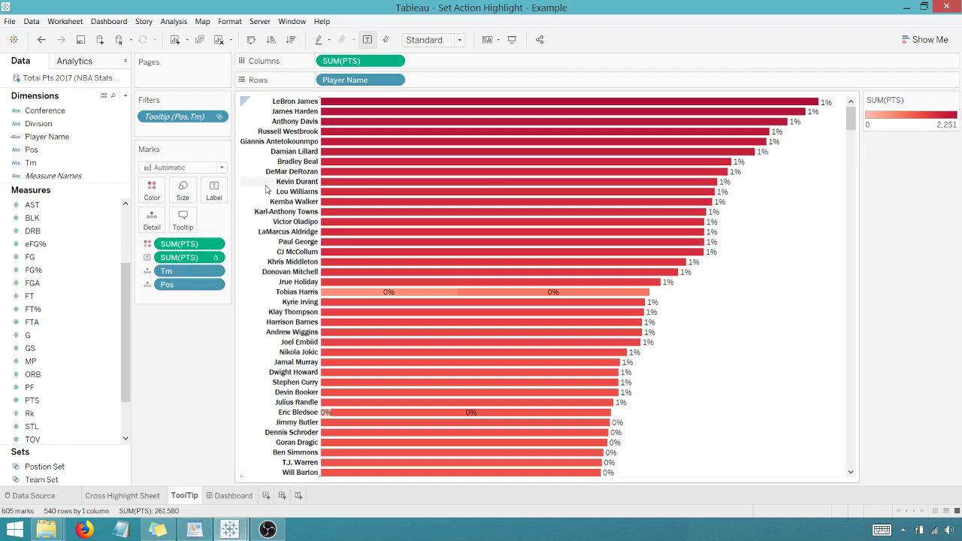
# - Back on the dashboard, clear the Conference filter and keep only West
pyautogui.click(229, 495)
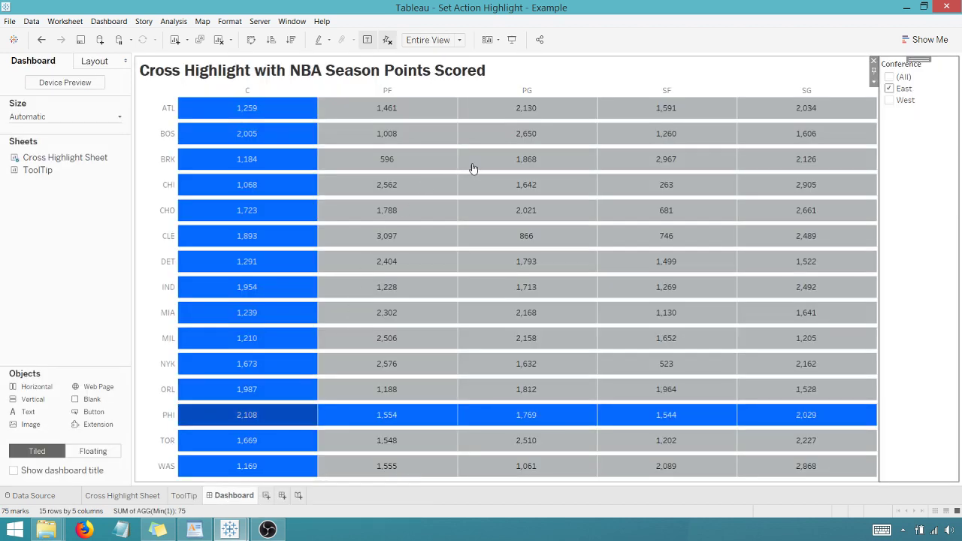
pyautogui.moveTo(476, 190)
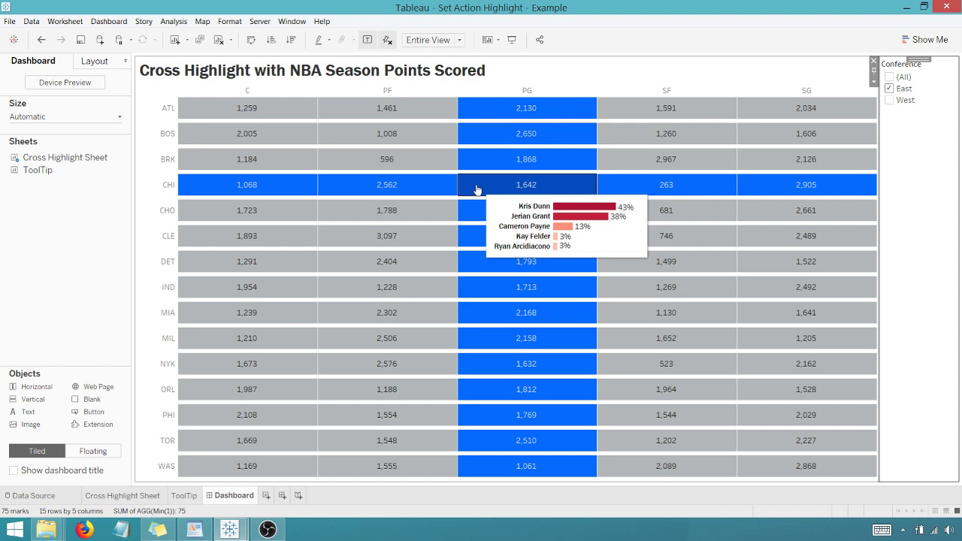
pyautogui.click(889, 100)
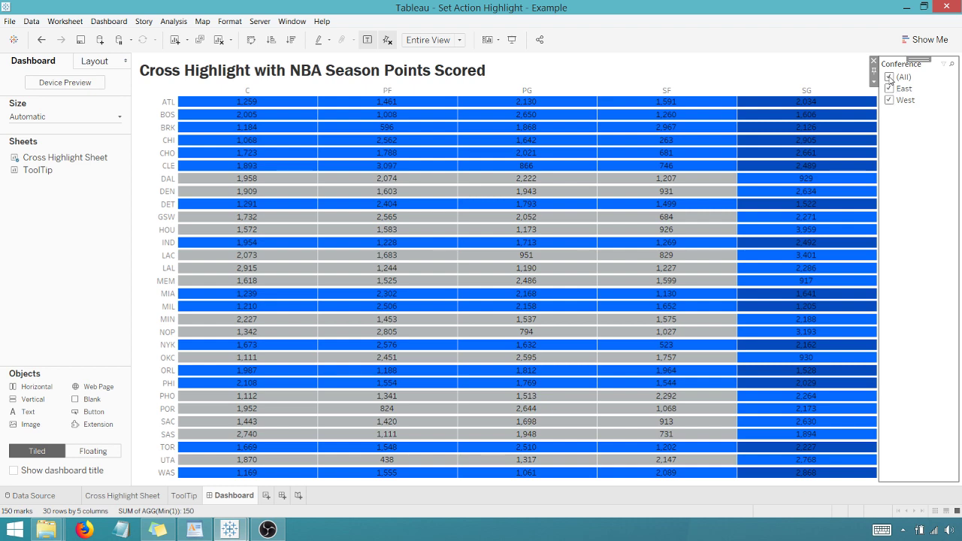
pyautogui.click(889, 77)
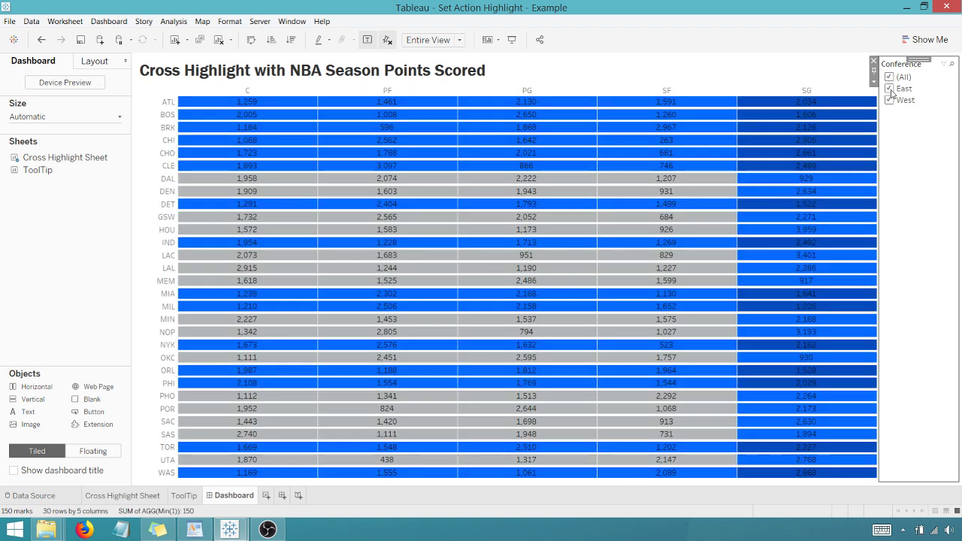
pyautogui.click(891, 99)
# - Test cross-highlighting in the West grid on the HOU row and PG column
pyautogui.click(522, 188)
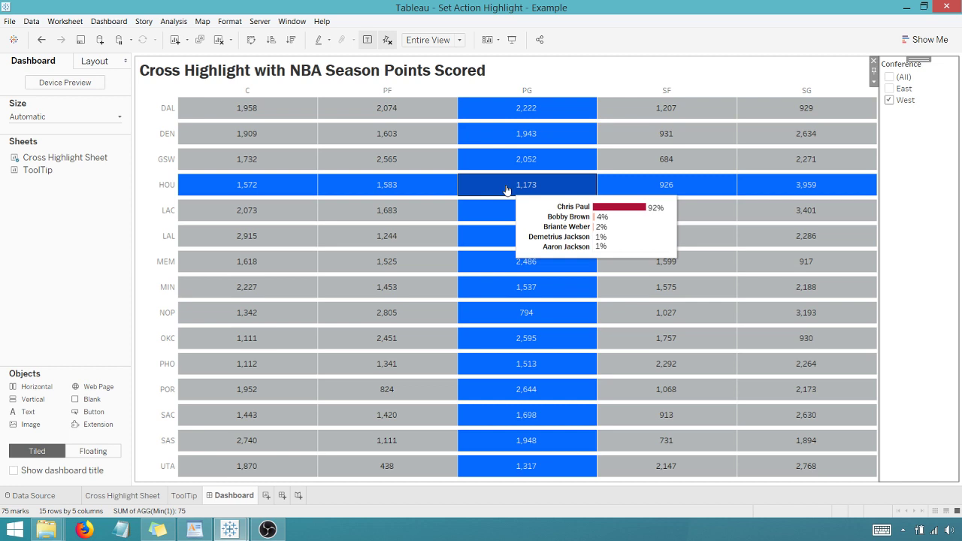
pyautogui.moveTo(438, 244)
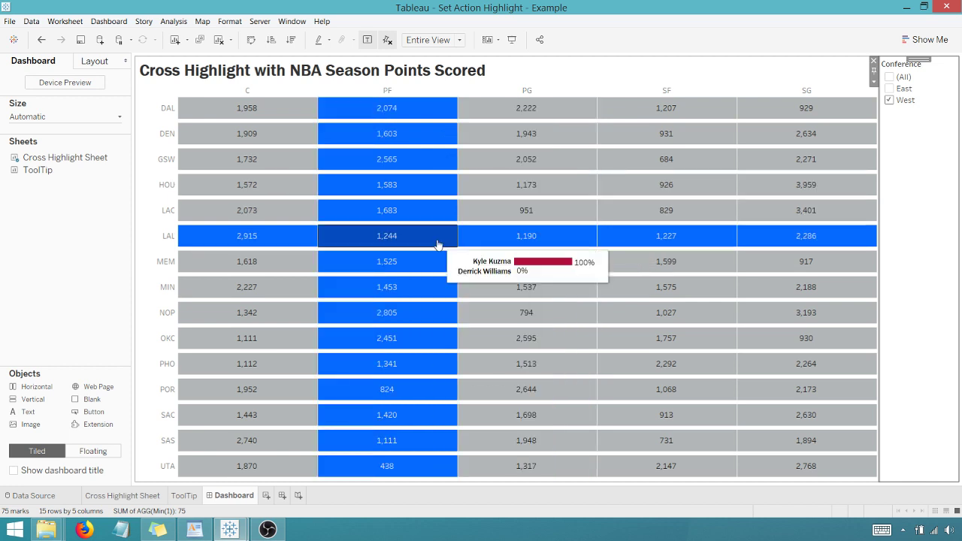
pyautogui.moveTo(428, 266)
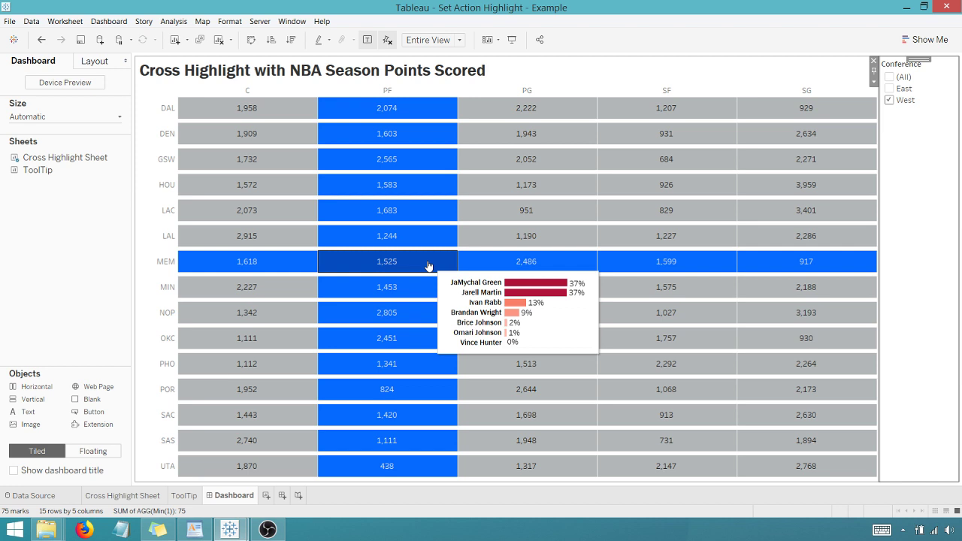
# - In the finished NBA dashboard, cross-highlight GSW/PF, MEM/PF, MEM/PG, then LAL/PG cells and players
pyautogui.moveTo(229, 530)
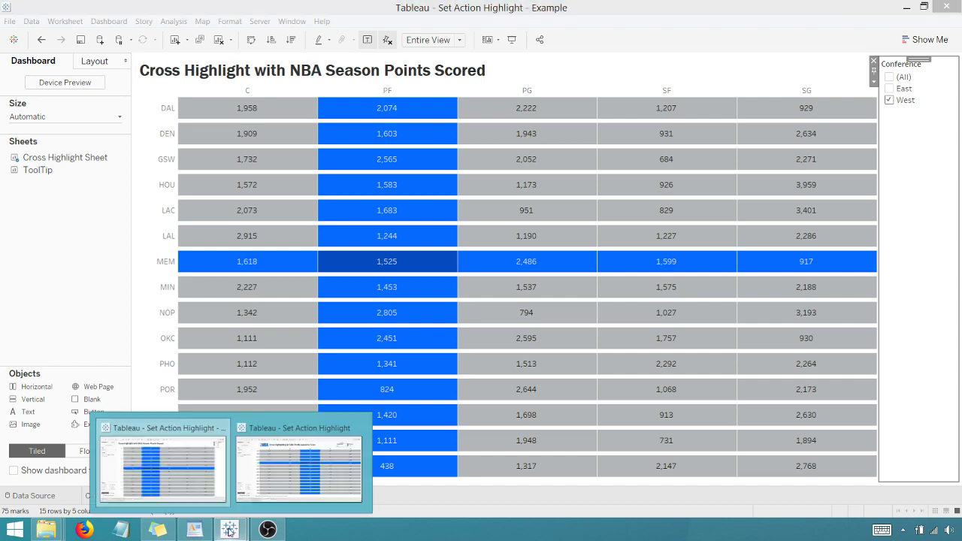
pyautogui.click(298, 463)
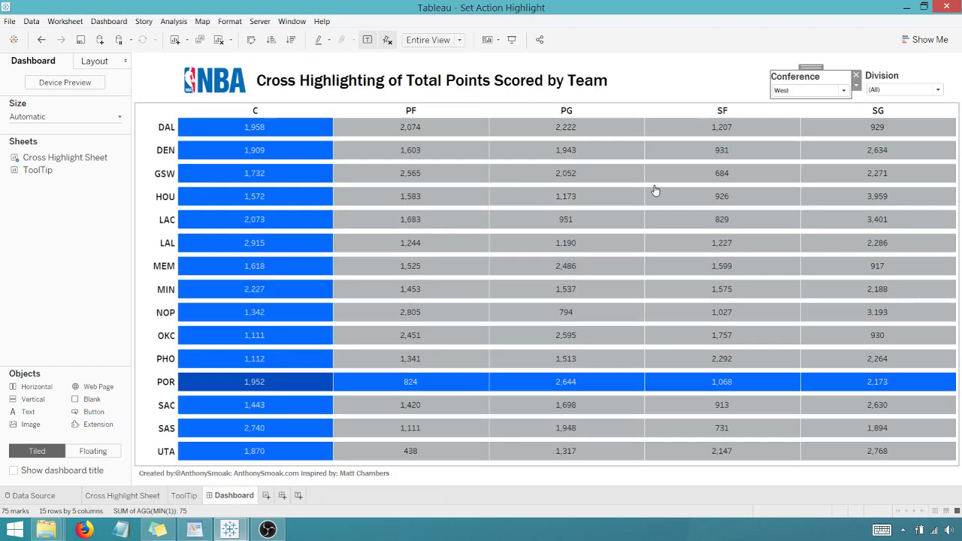
pyautogui.moveTo(604, 200)
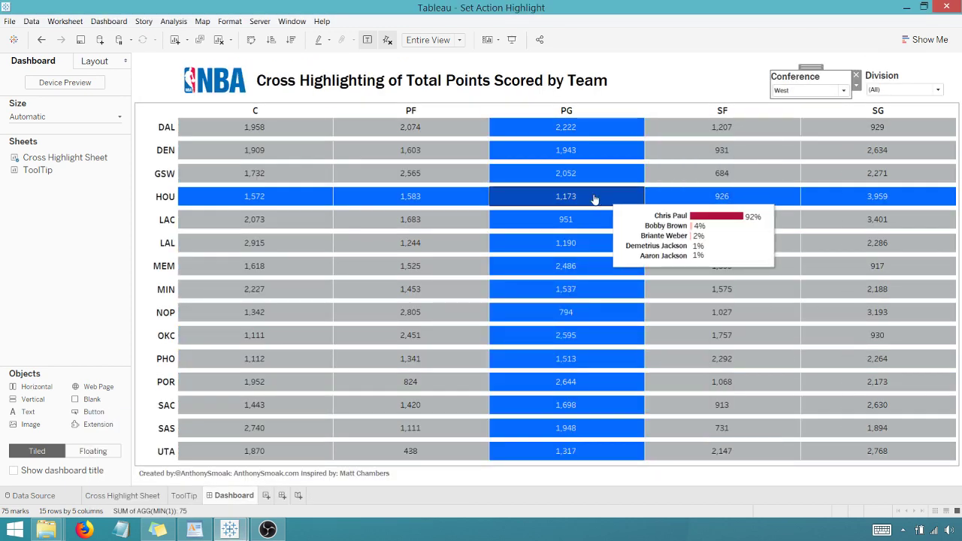
pyautogui.click(410, 173)
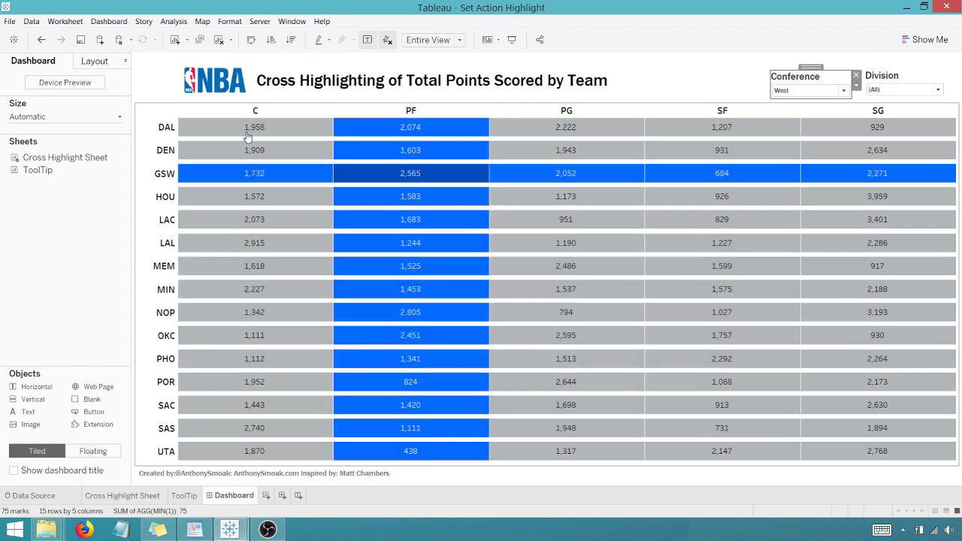
pyautogui.click(410, 267)
pyautogui.moveTo(434, 270)
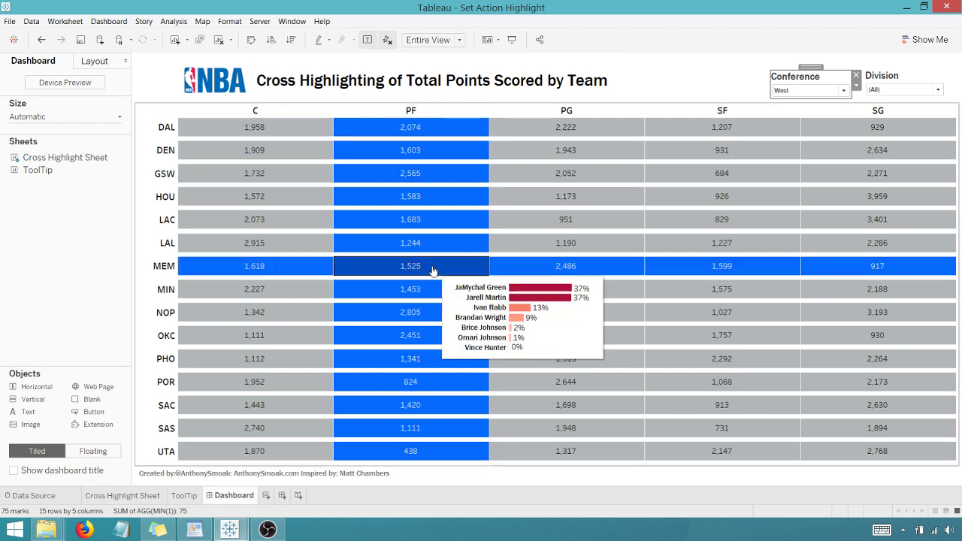
pyautogui.click(508, 270)
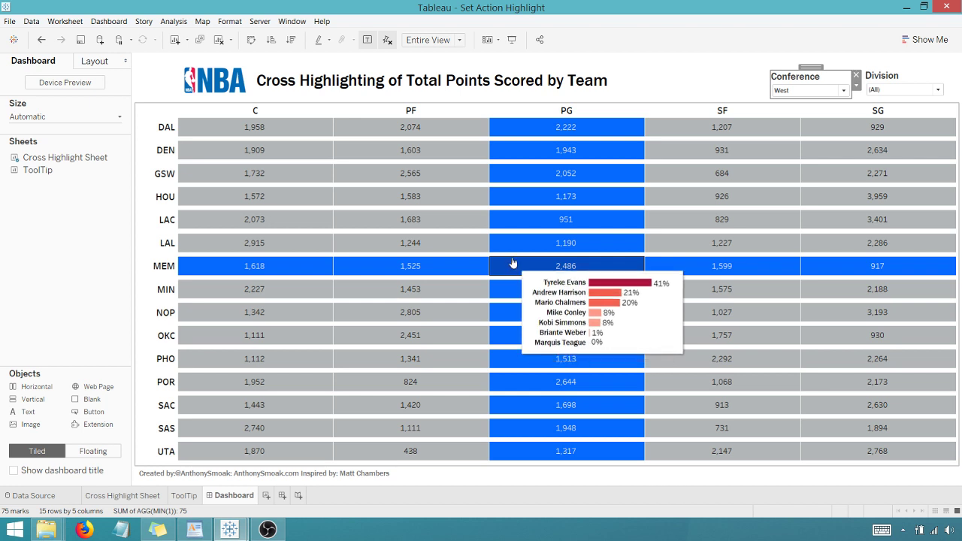
pyautogui.click(506, 245)
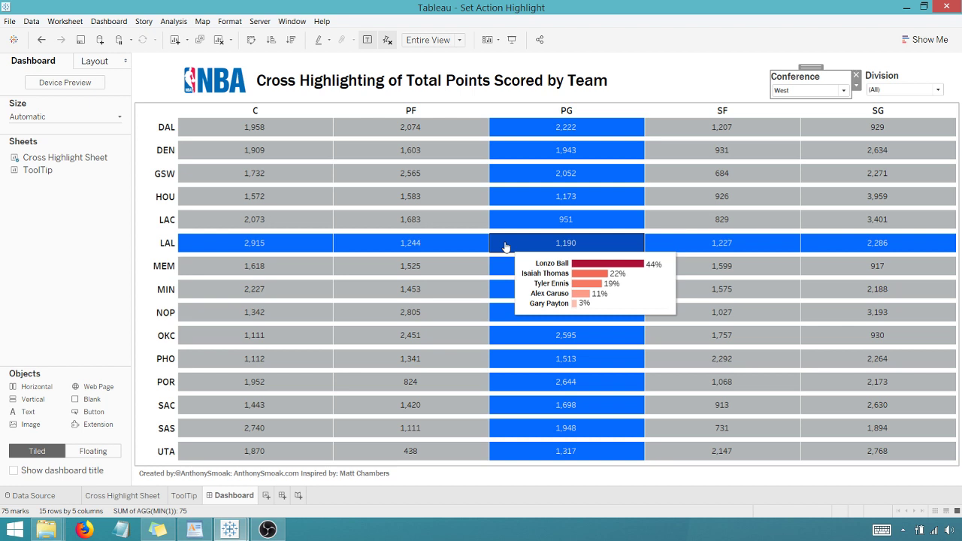